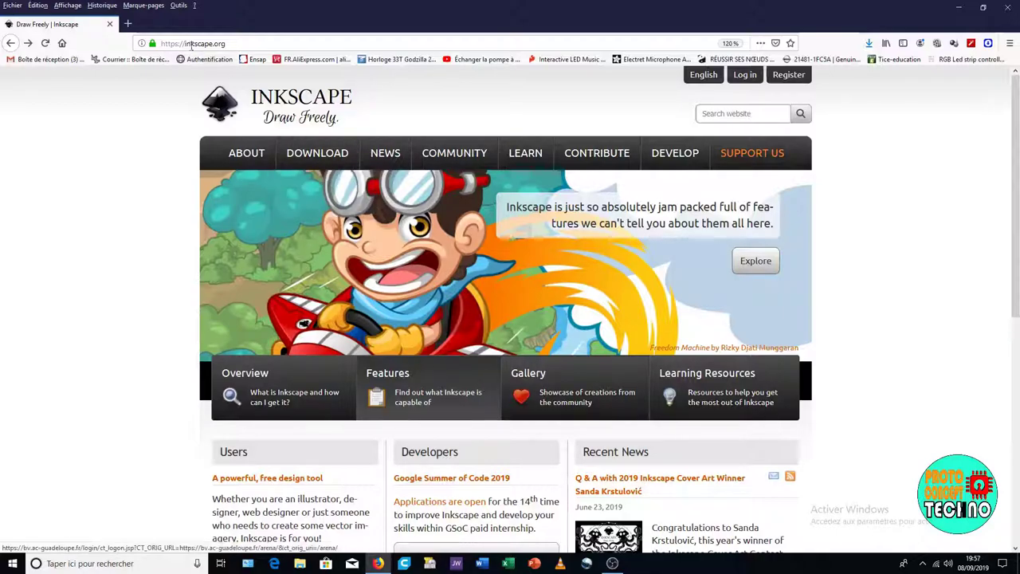
Open google.fr in a new tab and search for 'colibri'.
click(128, 24)
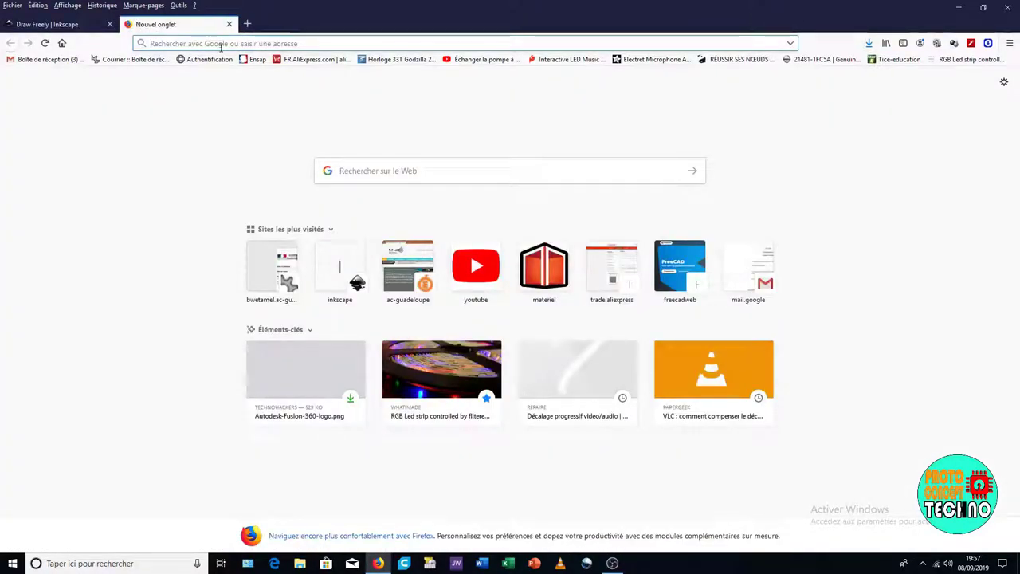
text(google)
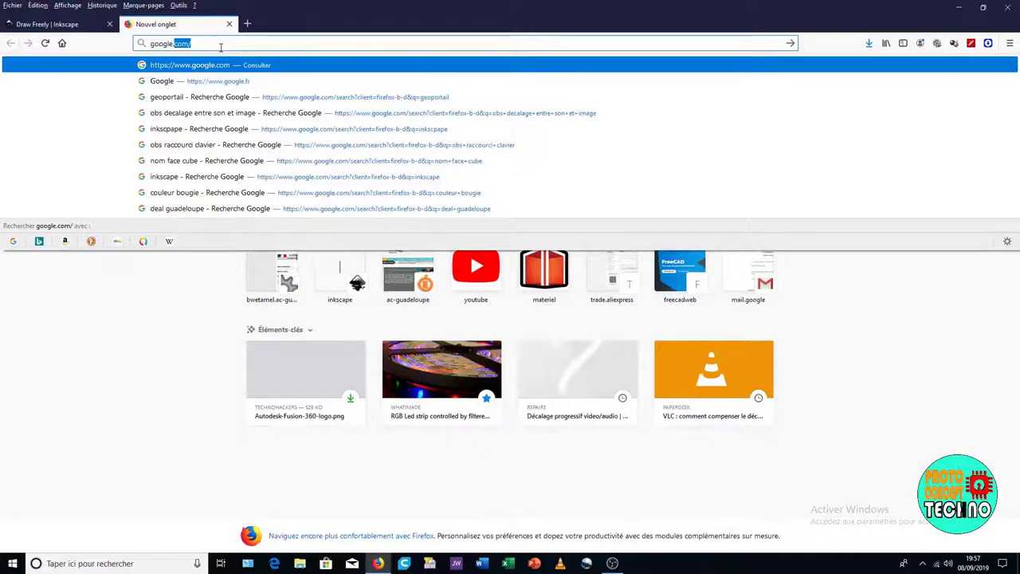
text(.fr)
key(Return)
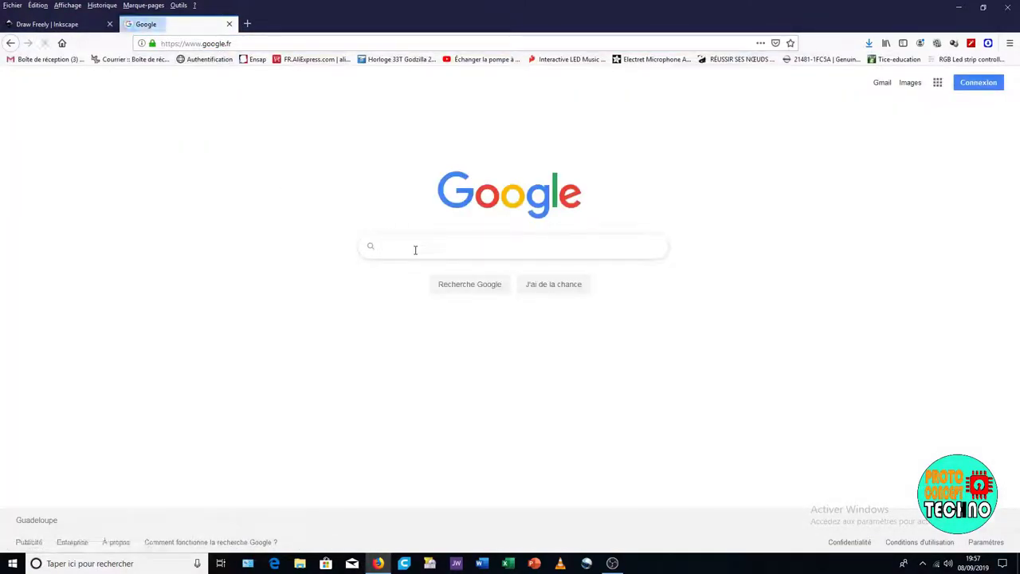
text(colibri)
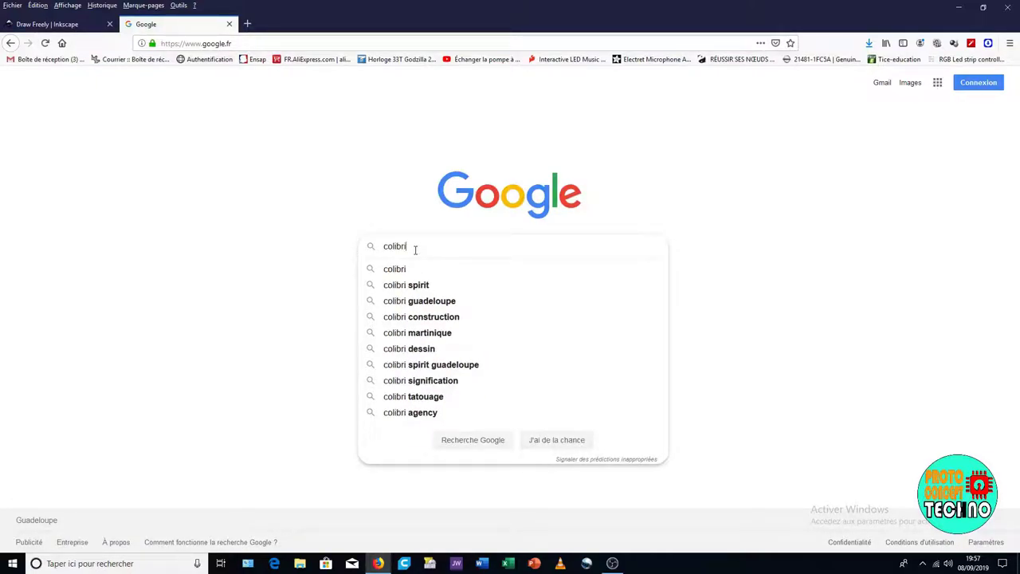
key(Return)
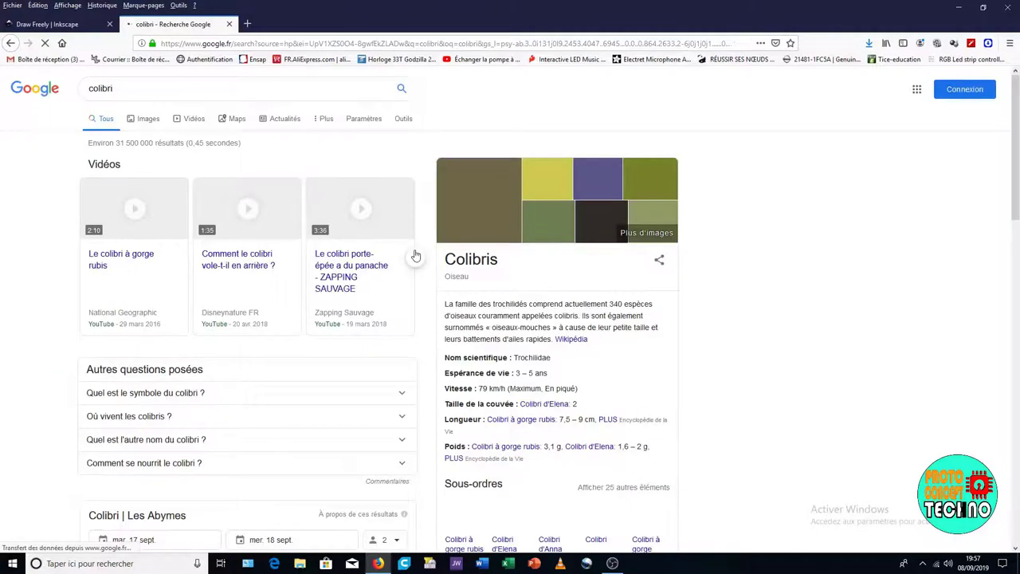
Show colibri image results filtered to Noir et blanc.
click(146, 119)
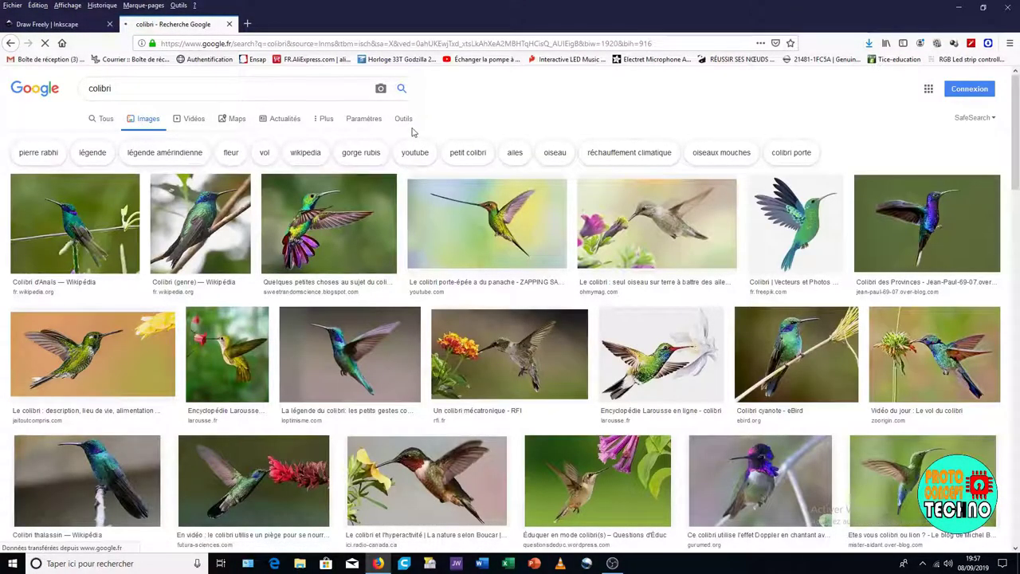
click(405, 119)
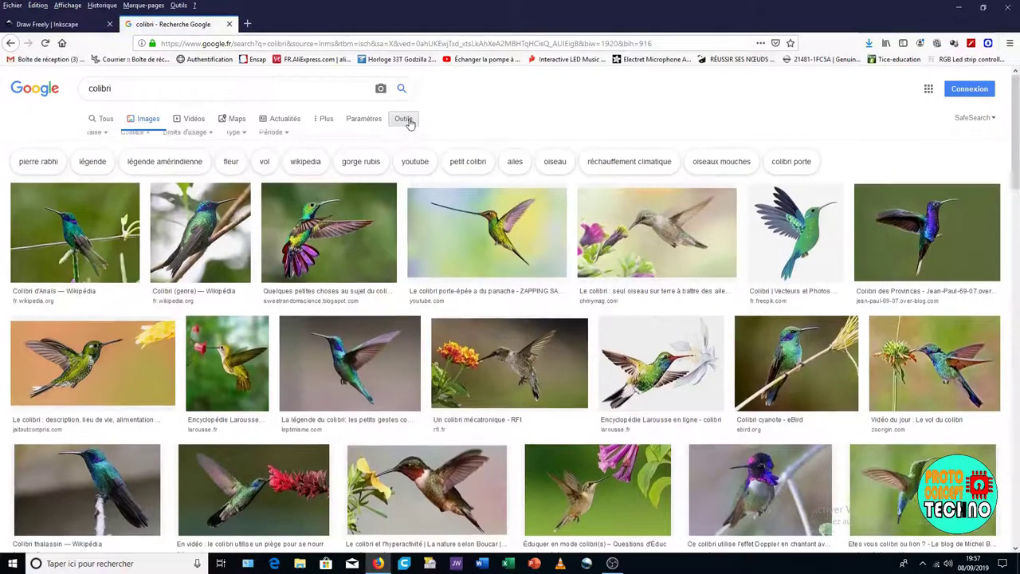
click(144, 139)
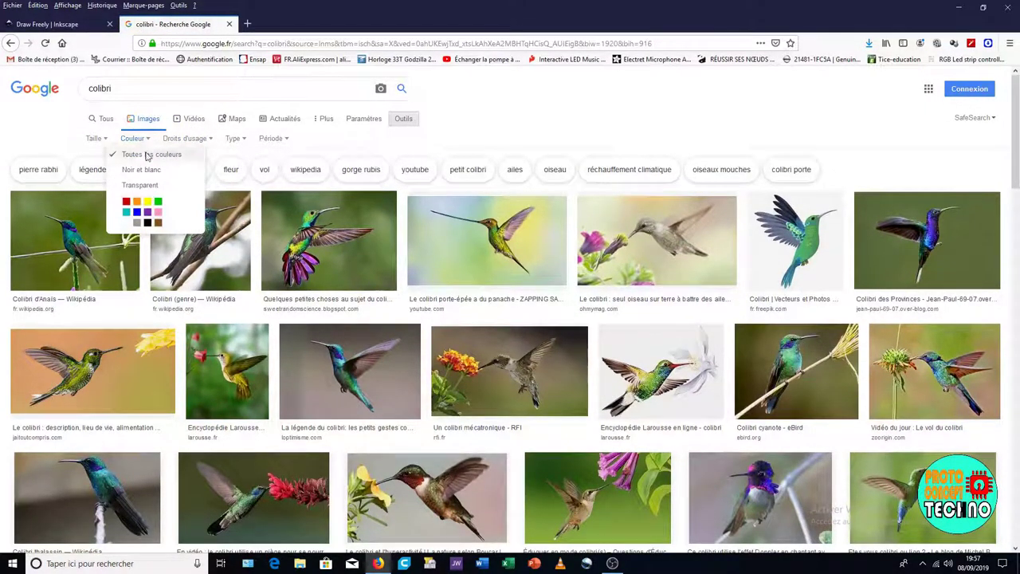
click(140, 170)
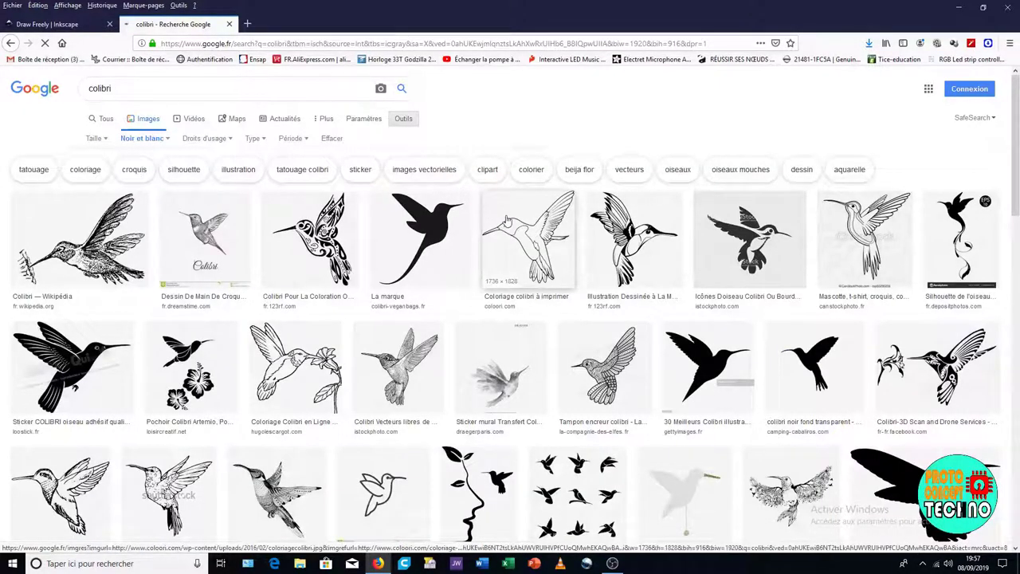
Scroll down through the black-and-white colibri image results.
scroll(558, 246, down, 1)
scroll(557, 246, down, 1)
scroll(558, 246, down, 2)
scroll(555, 248, down, 1)
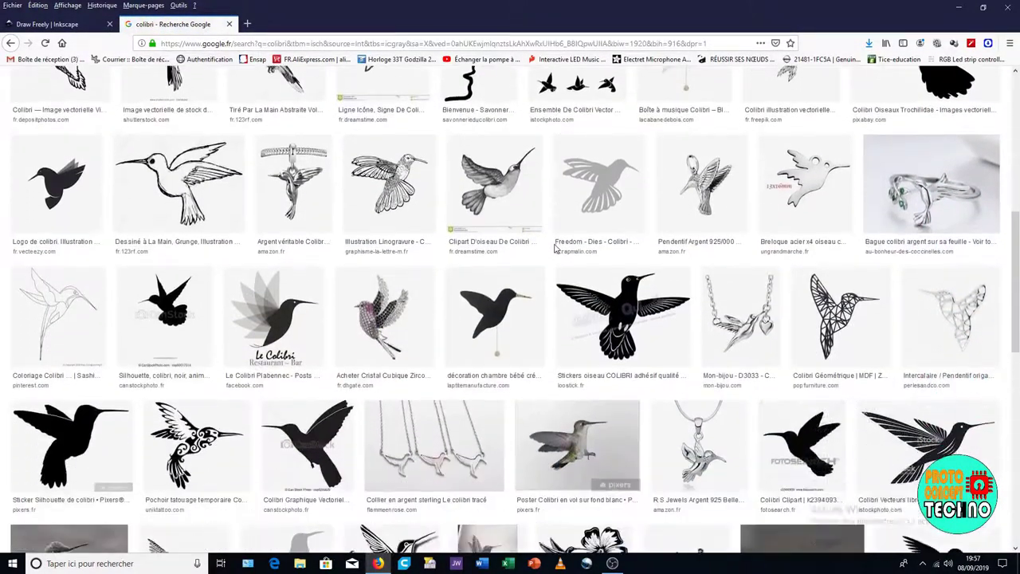
scroll(555, 248, down, 2)
scroll(556, 249, down, 1)
scroll(553, 249, down, 2)
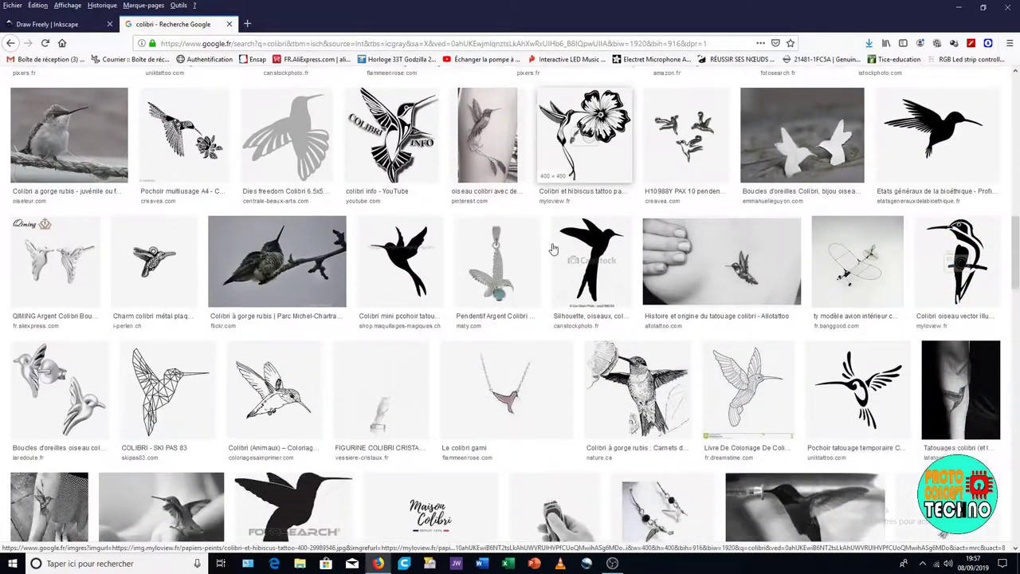
scroll(554, 249, down, 1)
scroll(552, 247, down, 3)
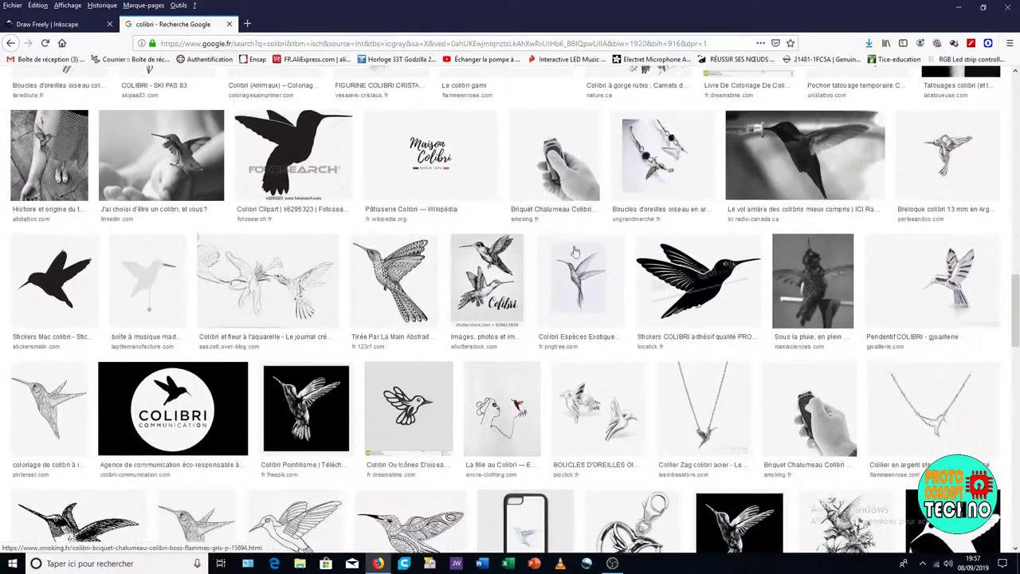
scroll(575, 252, down, 2)
scroll(572, 252, down, 1)
scroll(570, 253, down, 2)
scroll(567, 254, down, 1)
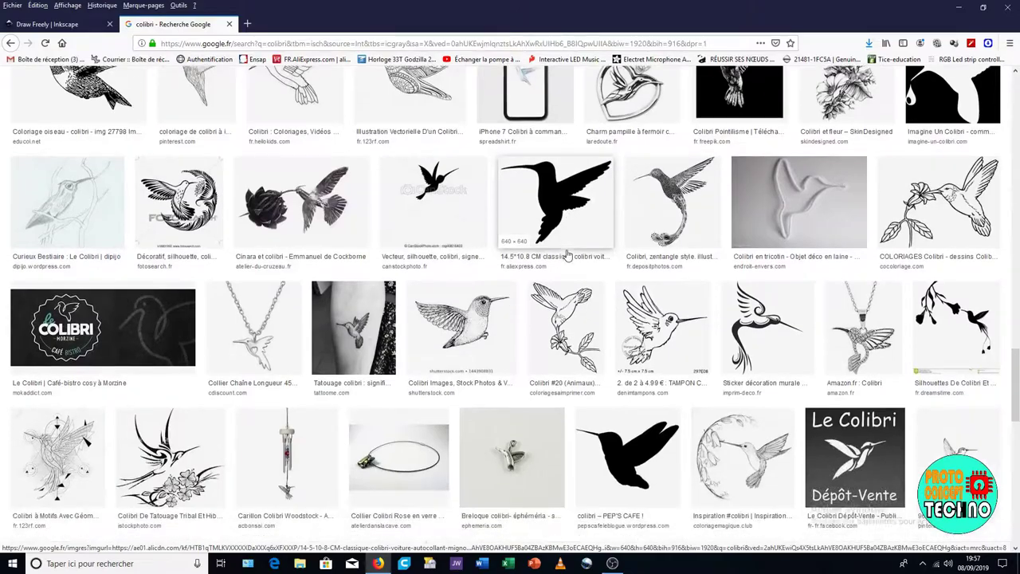
scroll(566, 254, down, 2)
scroll(565, 254, down, 1)
scroll(564, 253, down, 1)
scroll(564, 254, down, 2)
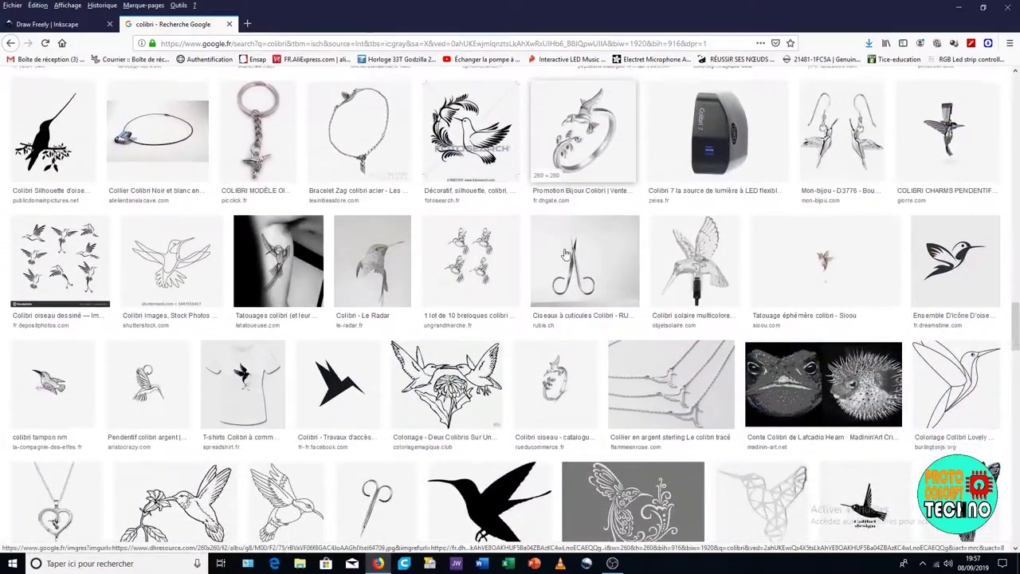
scroll(564, 253, down, 1)
scroll(563, 259, down, 1)
scroll(560, 265, down, 1)
scroll(559, 271, down, 2)
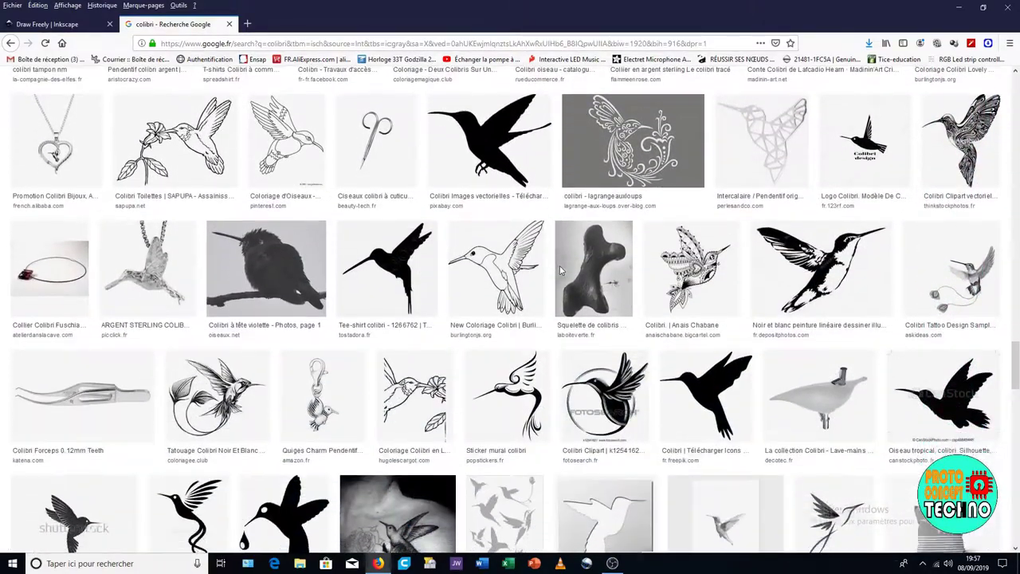
scroll(559, 271, down, 1)
scroll(560, 271, down, 1)
scroll(560, 272, down, 2)
scroll(561, 272, down, 1)
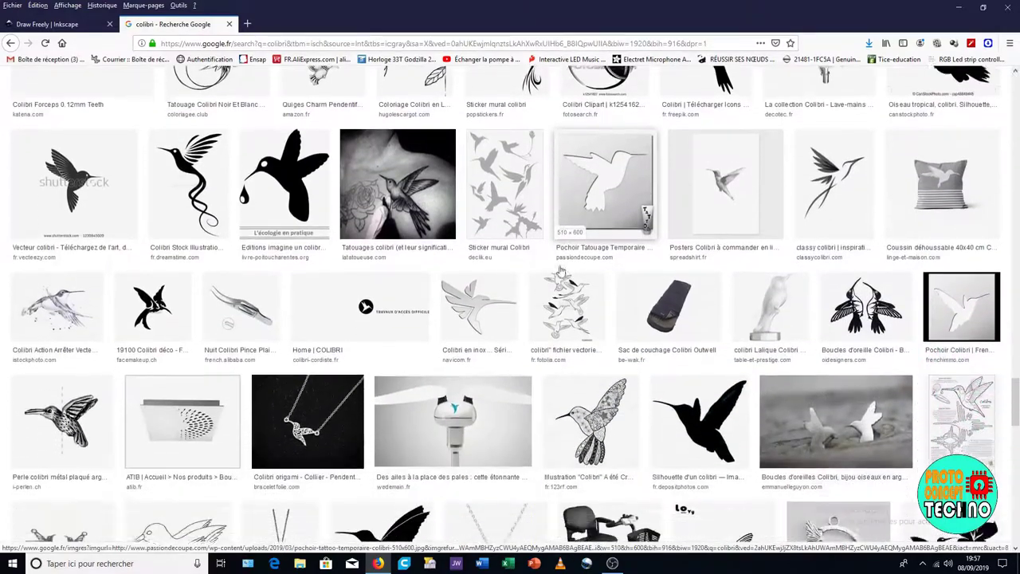
scroll(560, 272, down, 1)
scroll(561, 271, down, 1)
scroll(560, 273, down, 2)
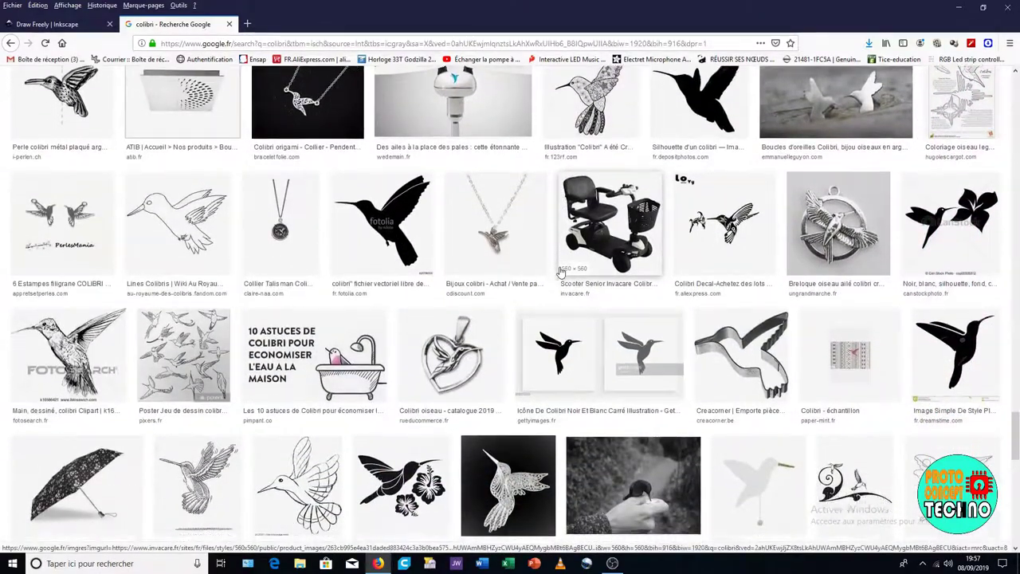
scroll(560, 271, down, 1)
scroll(560, 271, down, 2)
scroll(560, 272, down, 1)
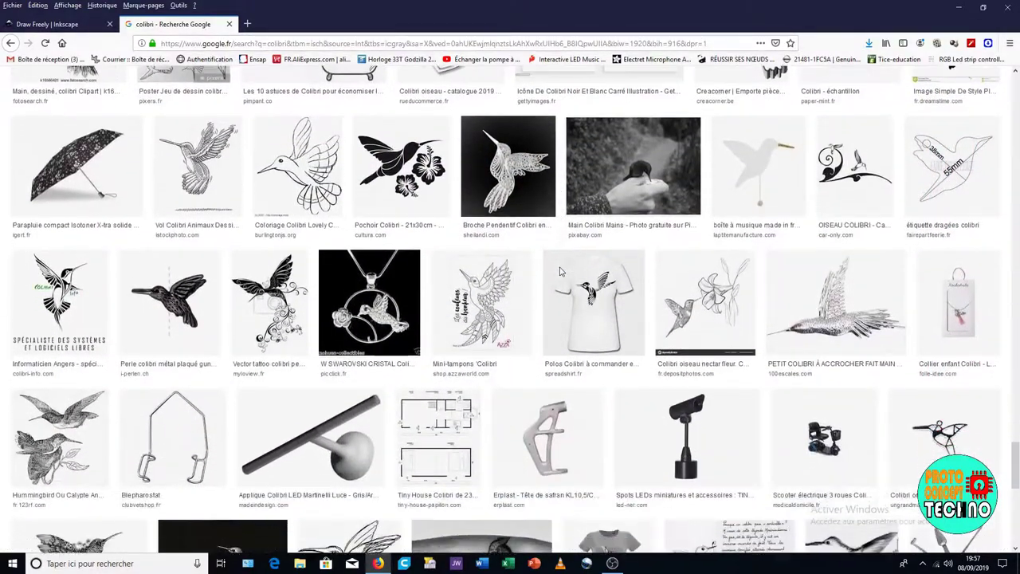
scroll(560, 272, down, 2)
scroll(557, 272, down, 1)
scroll(551, 273, down, 1)
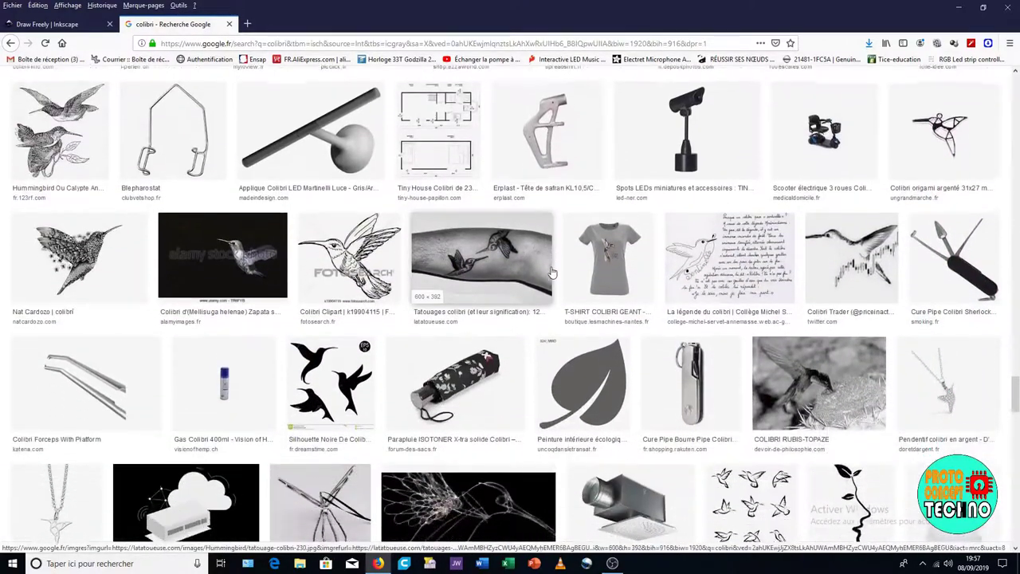
scroll(552, 273, down, 2)
scroll(552, 273, down, 1)
scroll(553, 273, down, 1)
scroll(554, 274, down, 1)
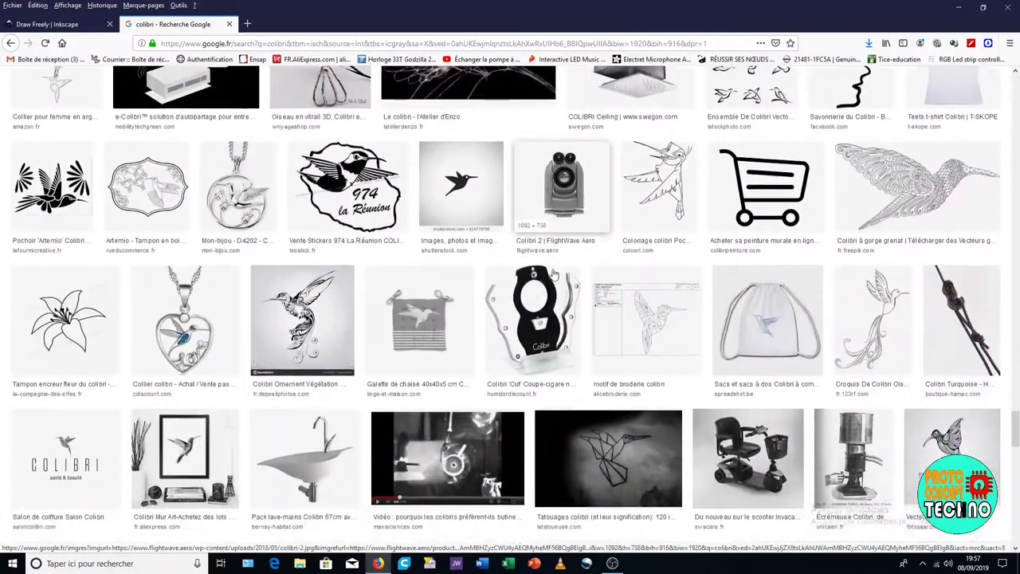
scroll(553, 273, down, 1)
scroll(554, 273, down, 1)
scroll(554, 274, down, 2)
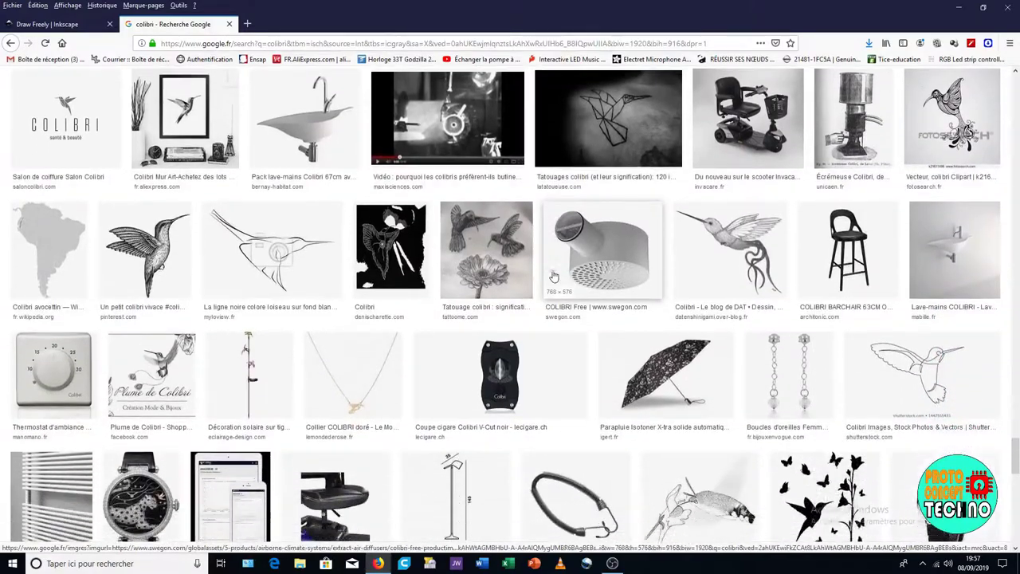
scroll(558, 279, down, 2)
Save the hummingbird-and-butterflies sticker as colibri.png, replacing the old file, then minimize Firefox.
click(821, 406)
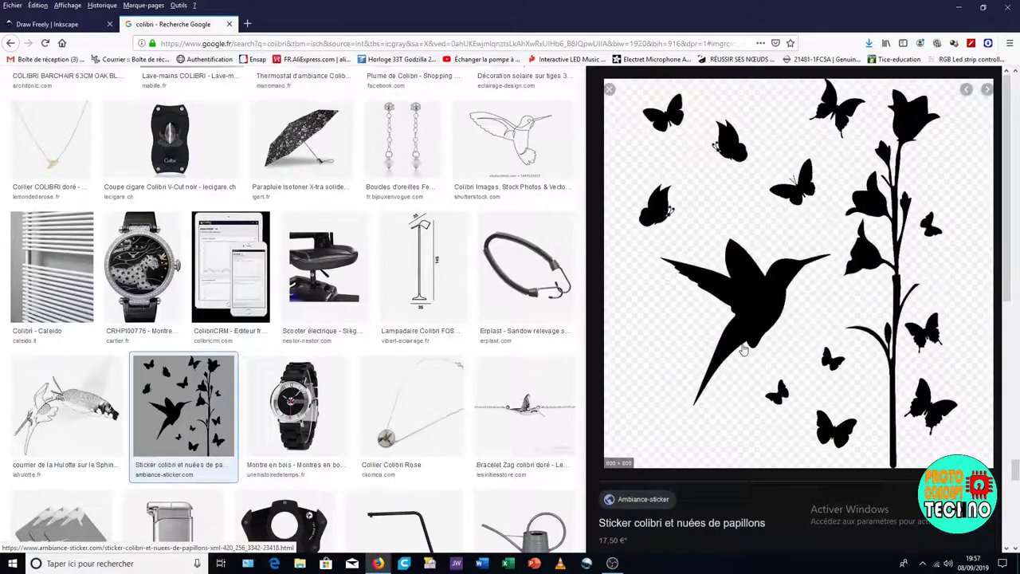
right_click(776, 278)
click(828, 408)
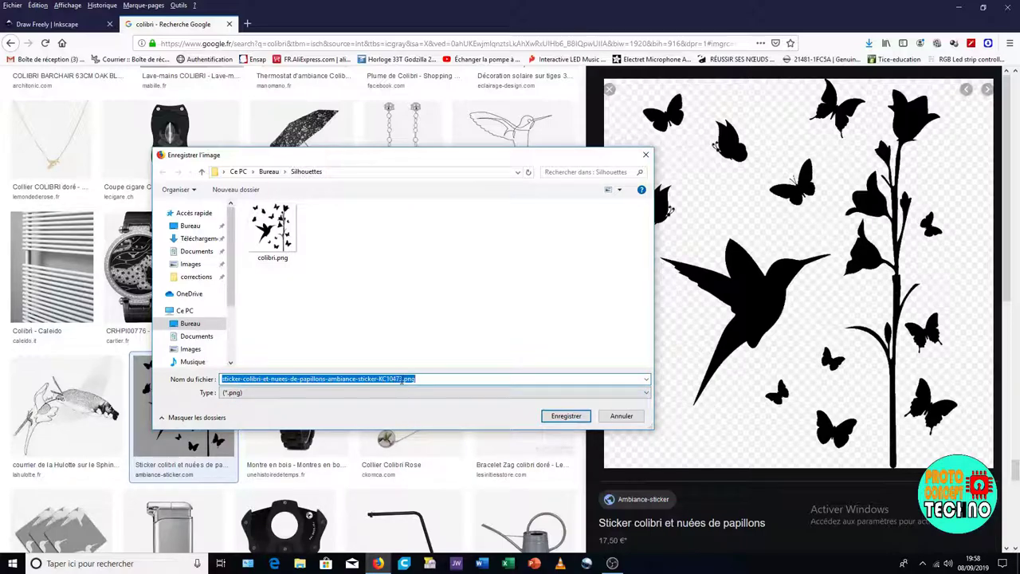
click(279, 250)
click(546, 416)
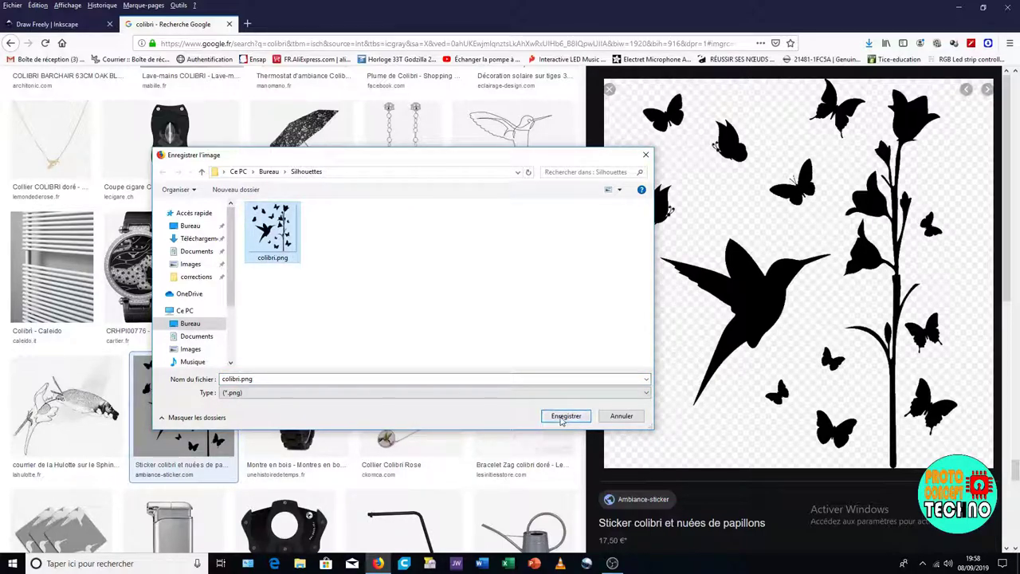
click(531, 282)
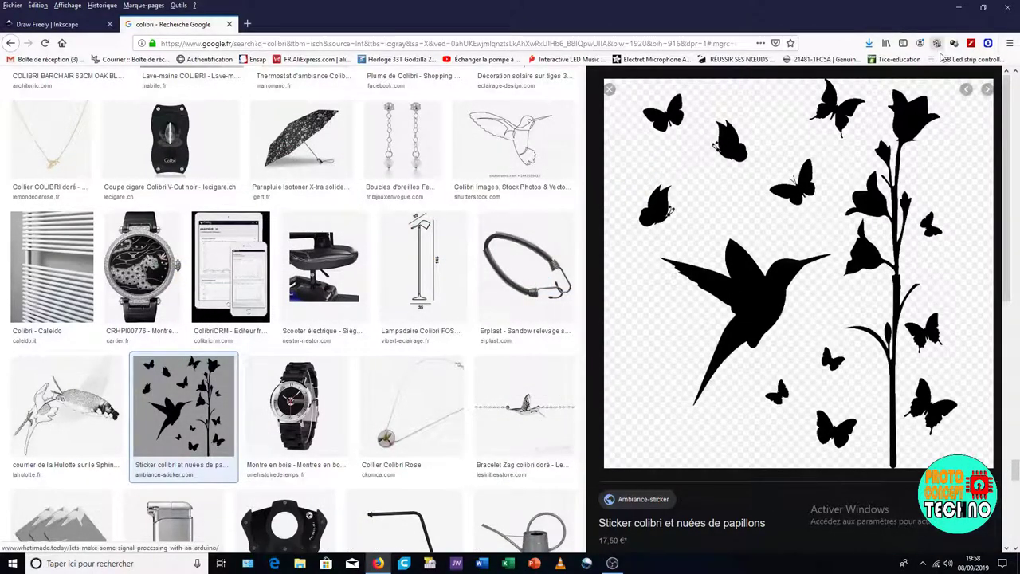
click(959, 9)
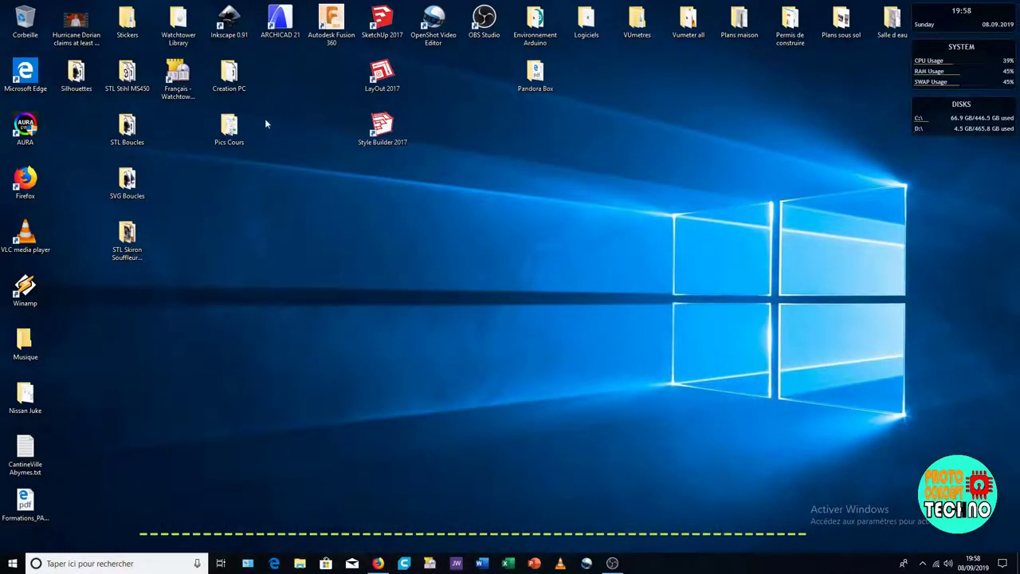
Launch Inkscape 0.91 from its desktop icon to get a blank document.
double_click(231, 22)
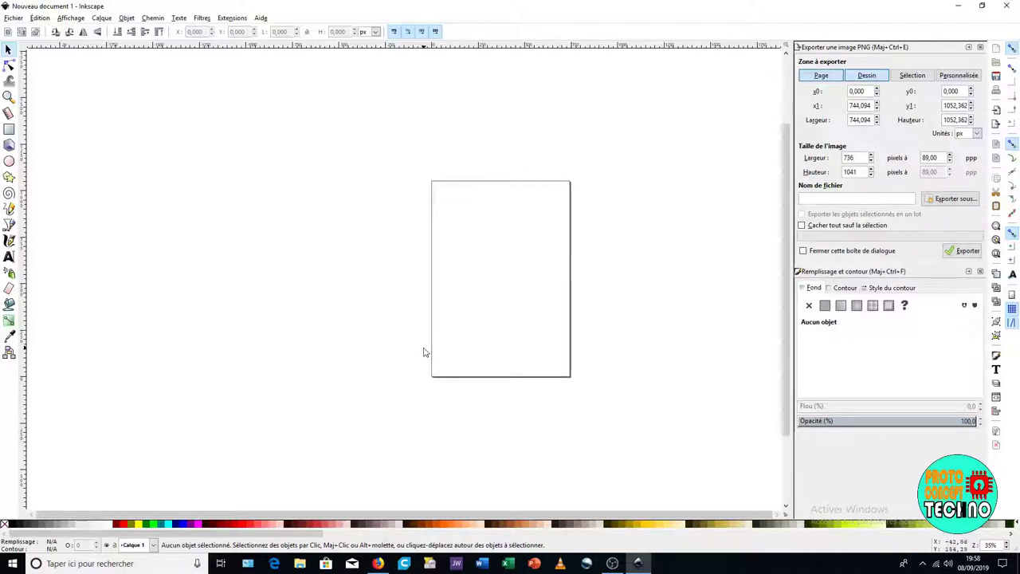
click(13, 18)
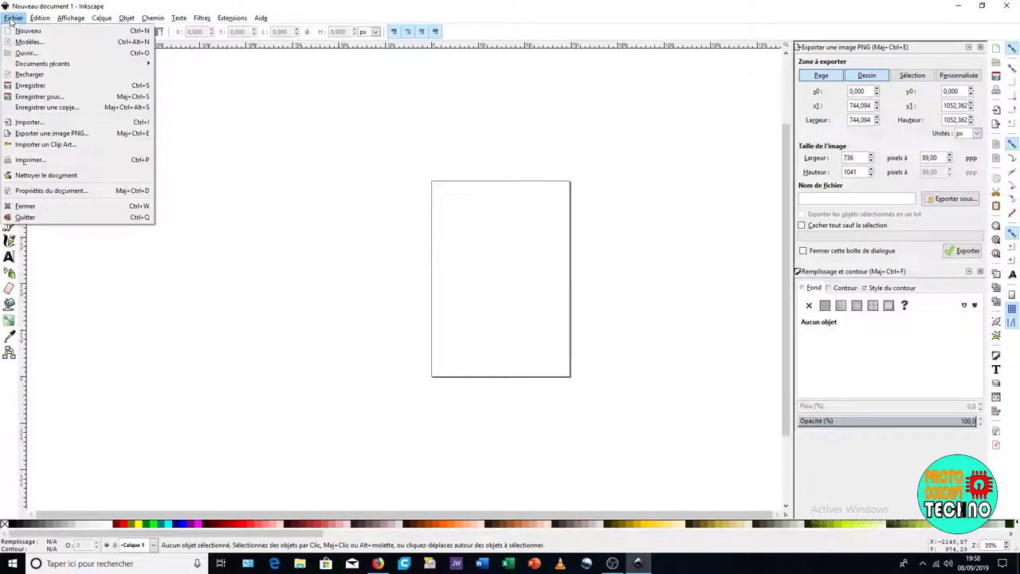
click(32, 193)
drag(560, 11, 495, 132)
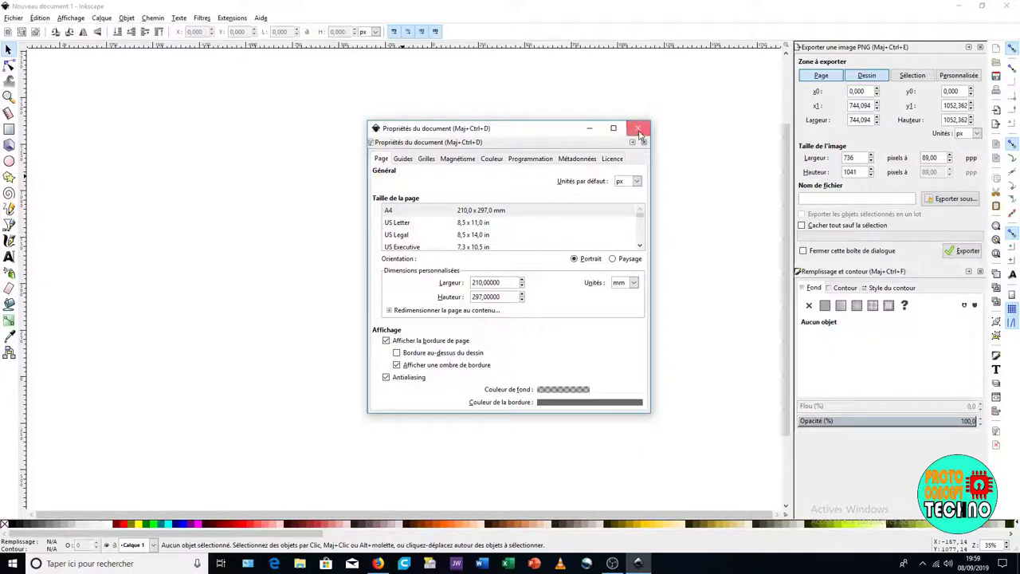
click(637, 128)
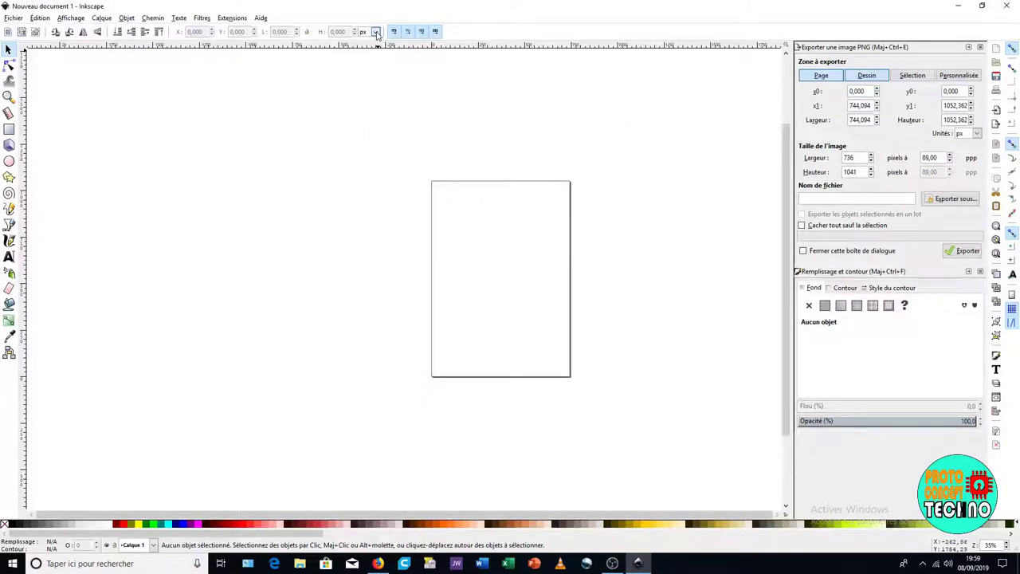
Set the toolbar units to mm and pick colibri.png in Silhouettes for import.
click(376, 32)
click(370, 94)
click(13, 17)
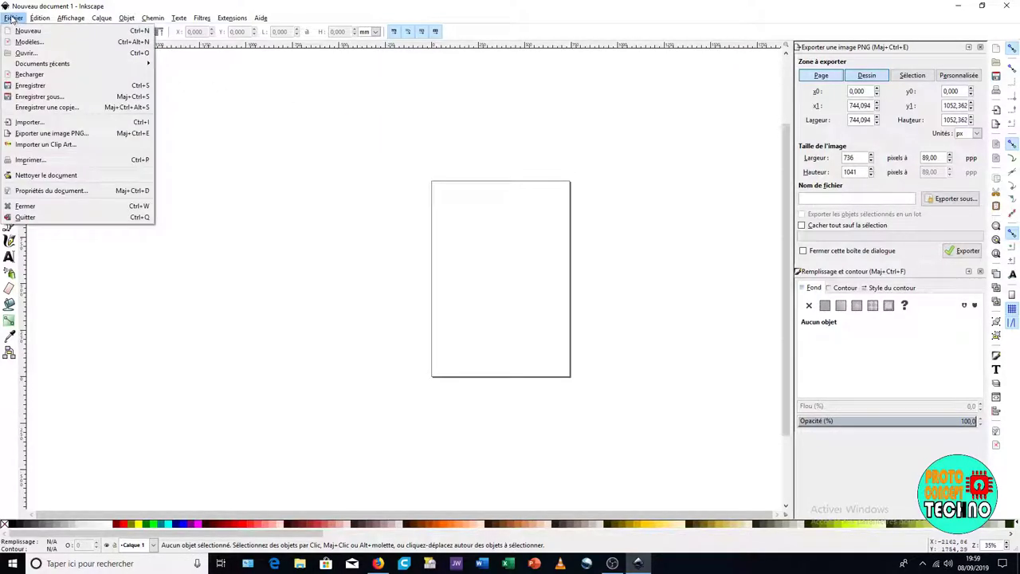
click(29, 122)
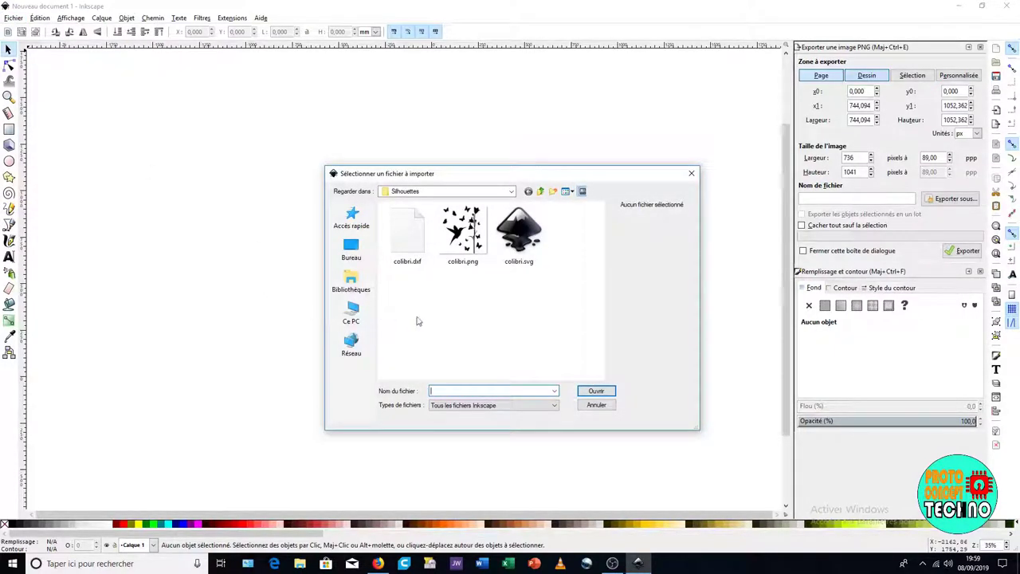
click(469, 239)
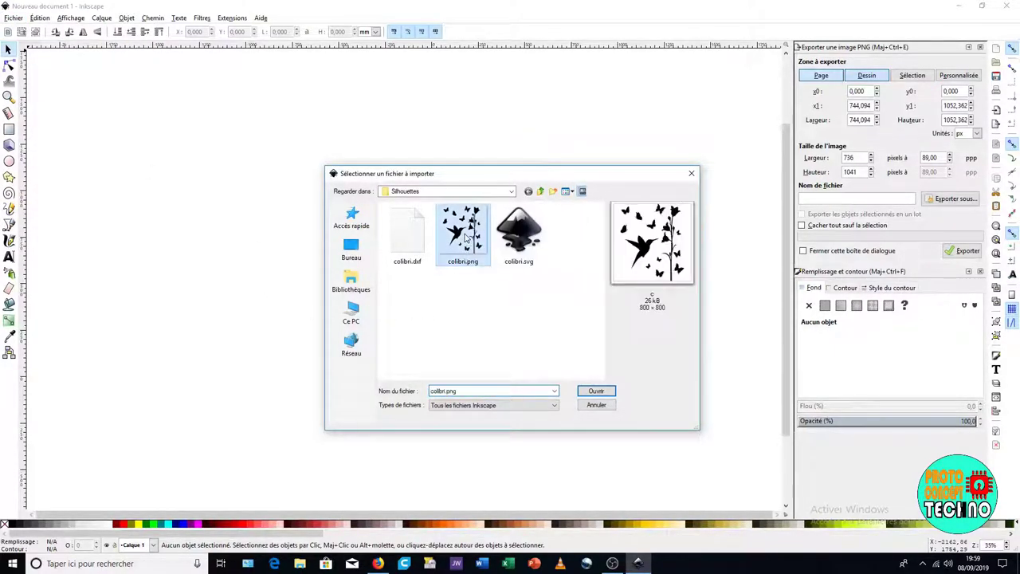
Import colibri.png as an embedded image and zoom in on the page.
click(593, 393)
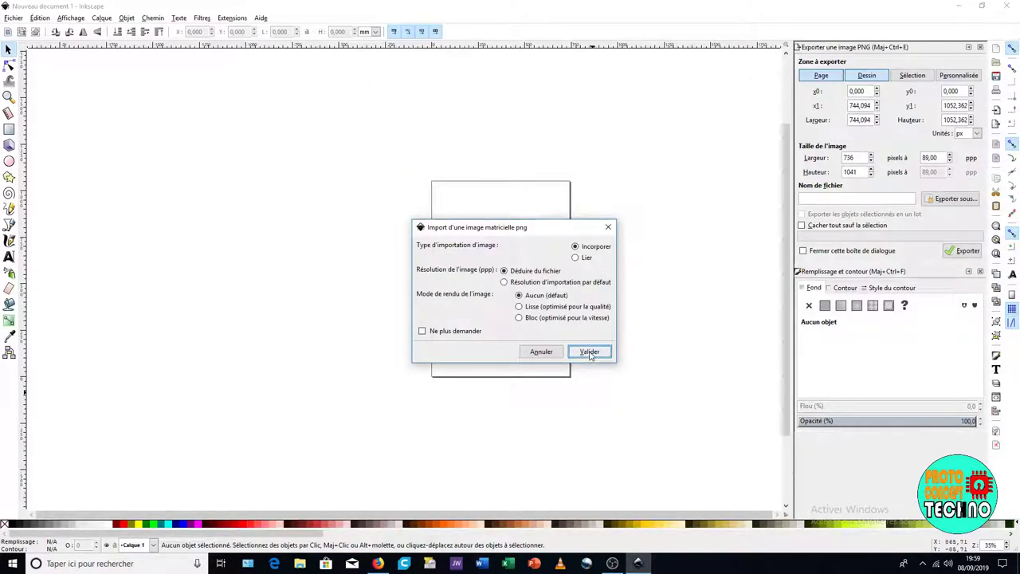
click(589, 351)
drag(568, 349, 430, 293)
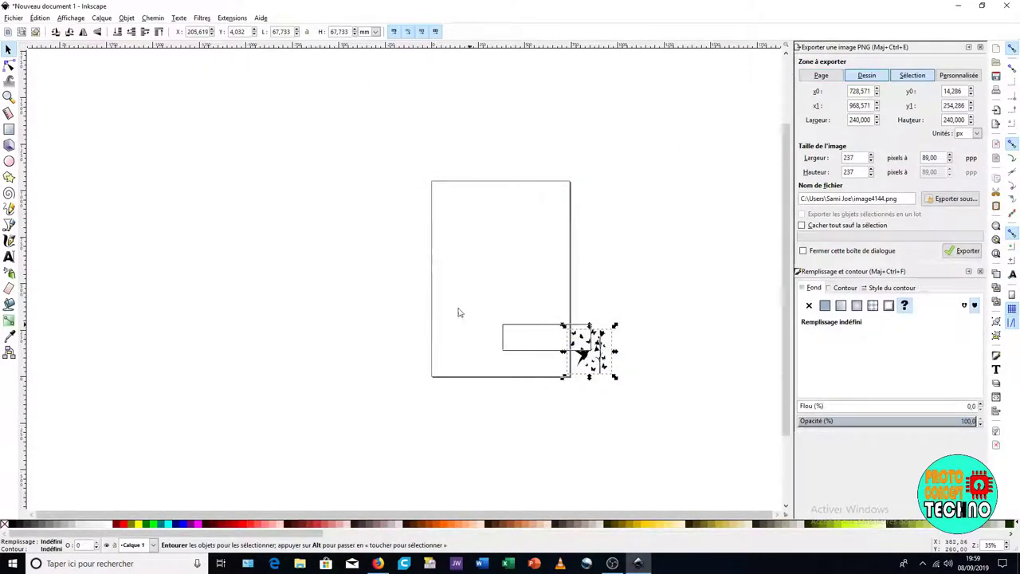
click(606, 360)
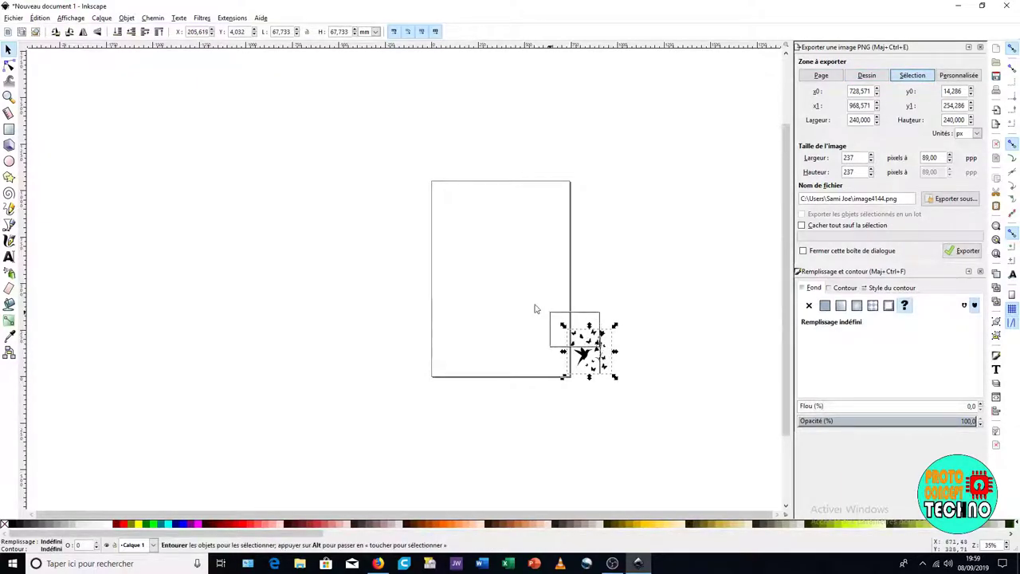
drag(604, 360, 500, 290)
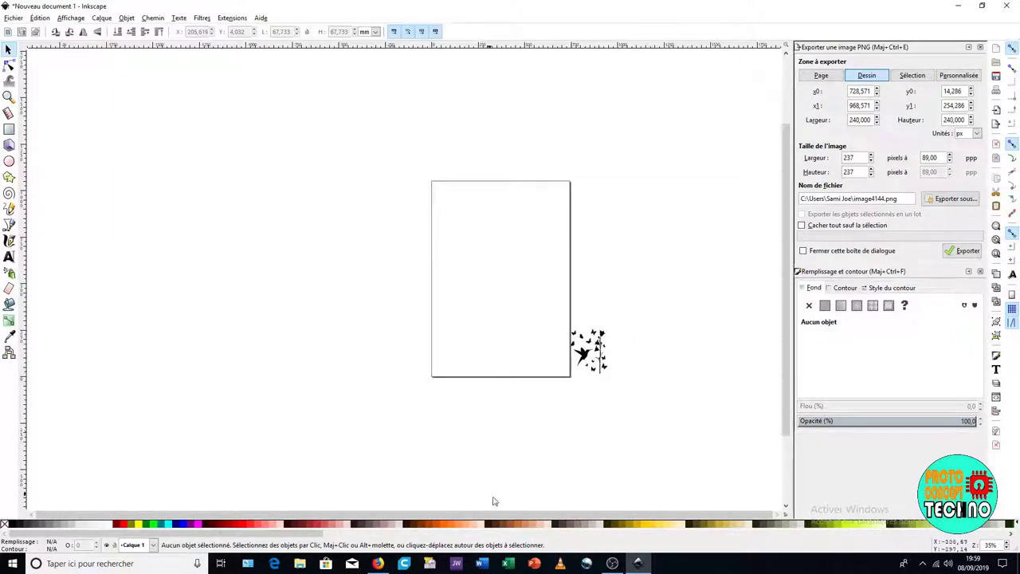
scroll(590, 327, up, 3)
scroll(590, 327, down, 3)
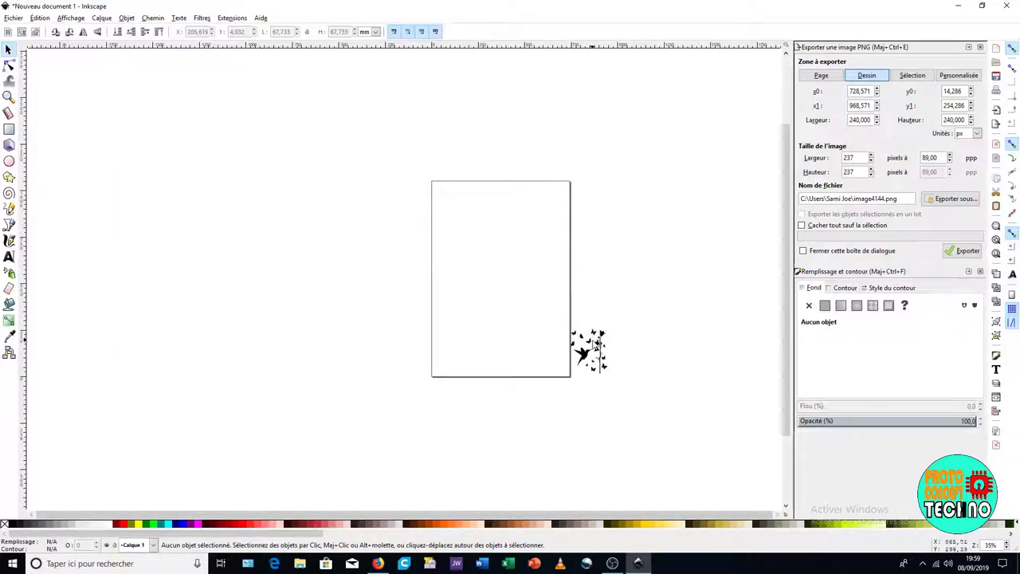
key(plus)
key(plus)
Move the hummingbird image left of the page and scale it proportionally to about 269.7 mm square.
click(757, 437)
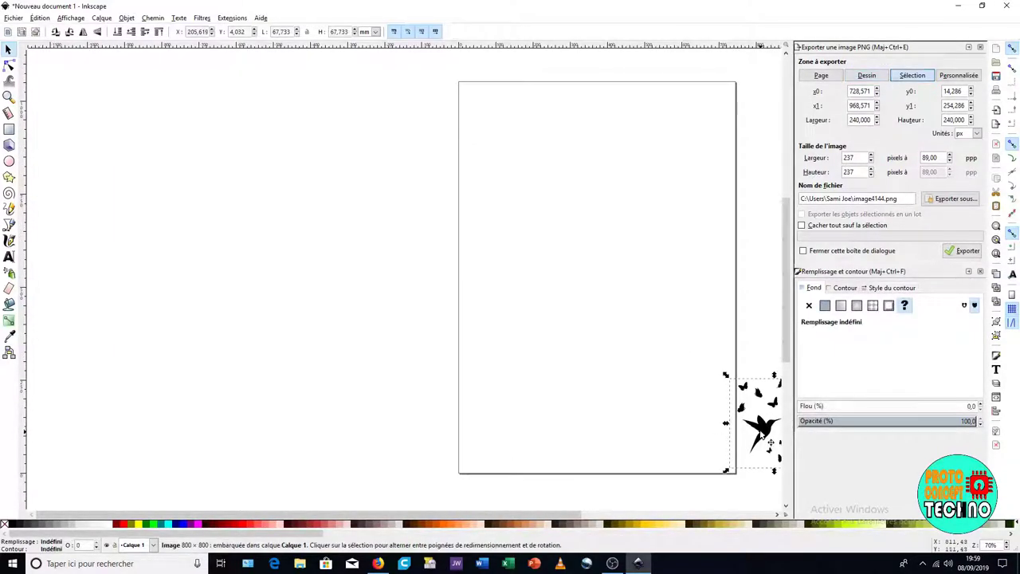
mouse_move(756, 436)
mouse_down()
mouse_move(580, 403)
mouse_move(331, 233)
mouse_up()
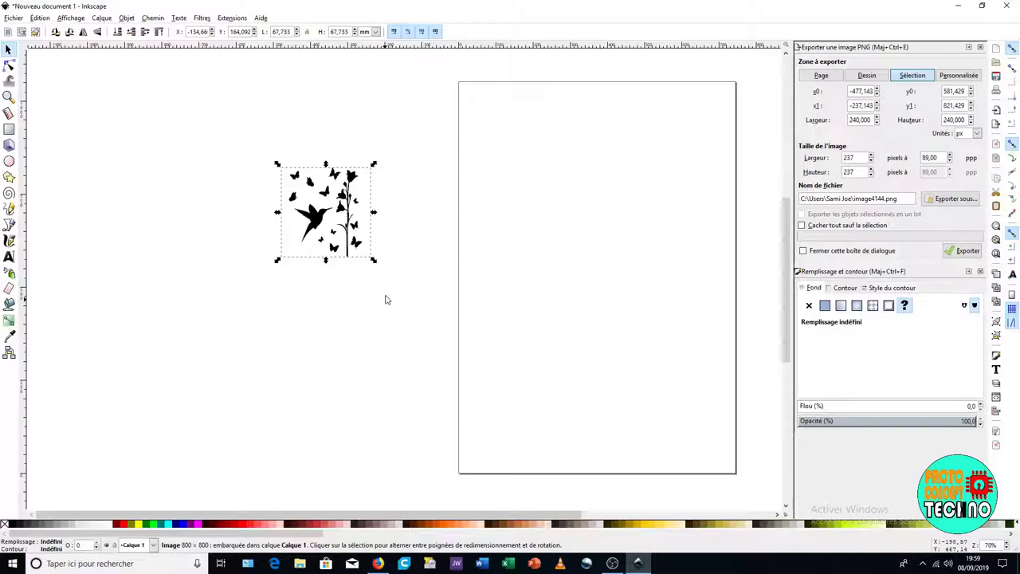
key(ctrl)
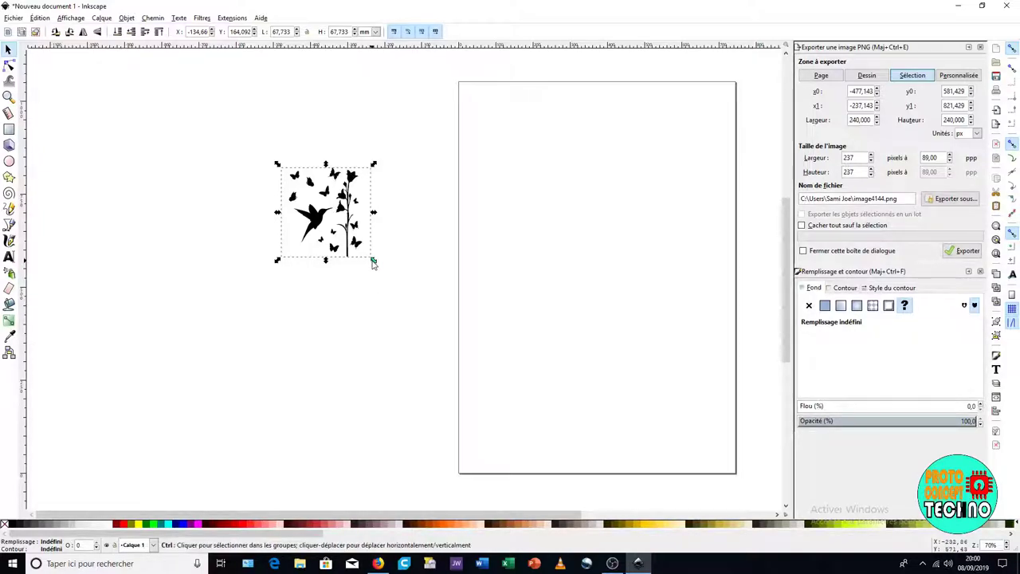
drag(373, 262, 637, 475)
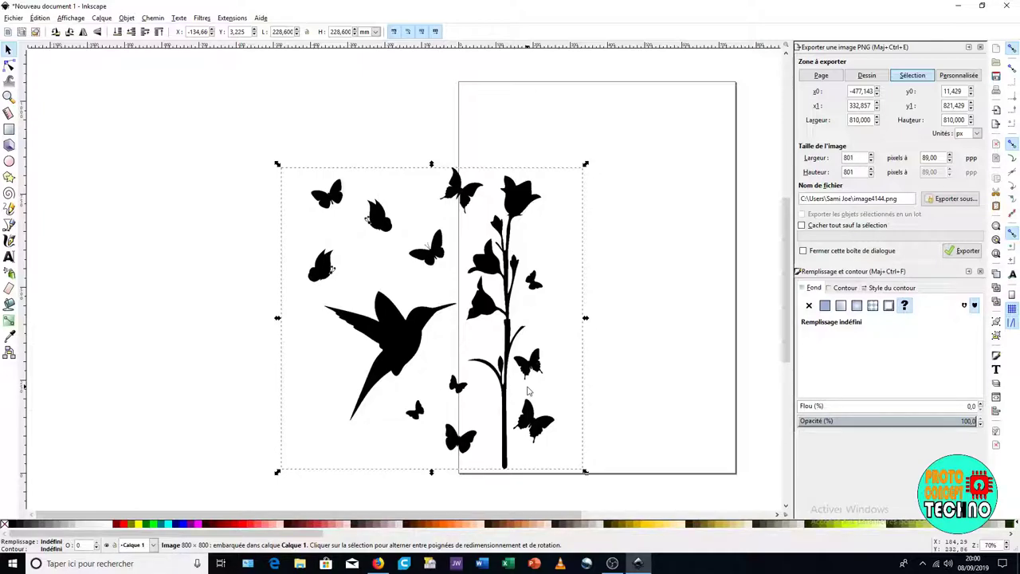
drag(586, 164, 639, 118)
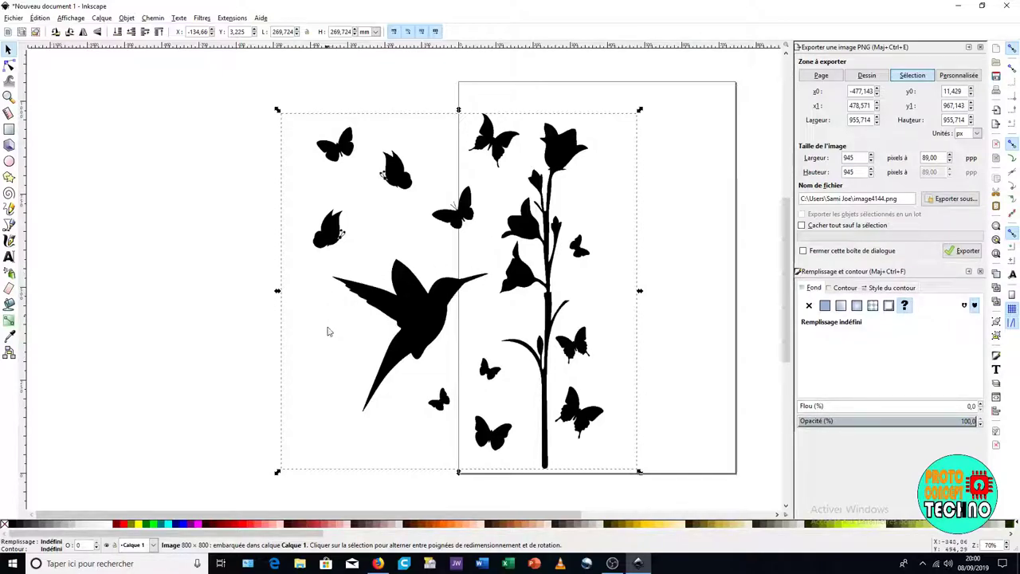
click(230, 311)
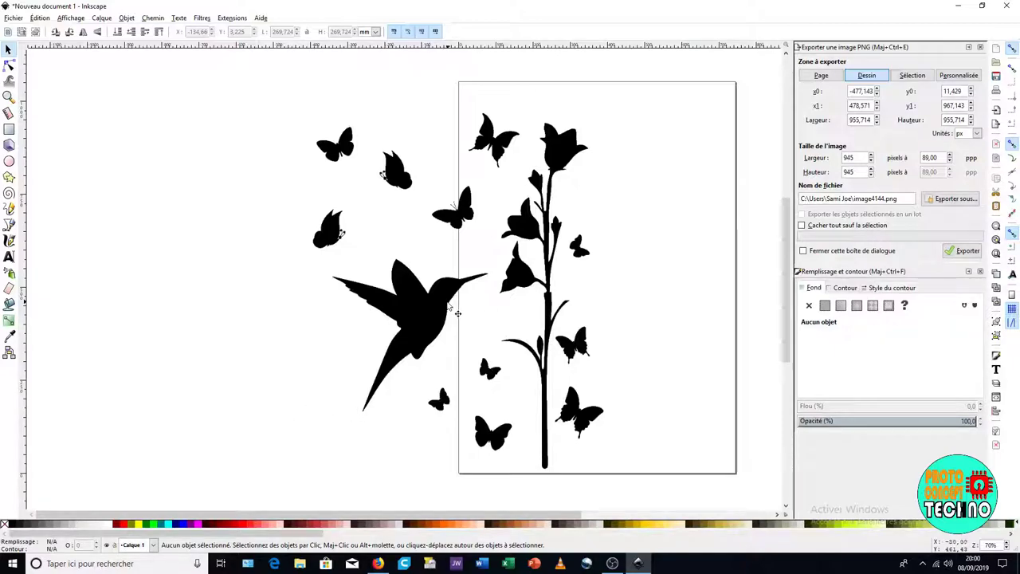
click(422, 328)
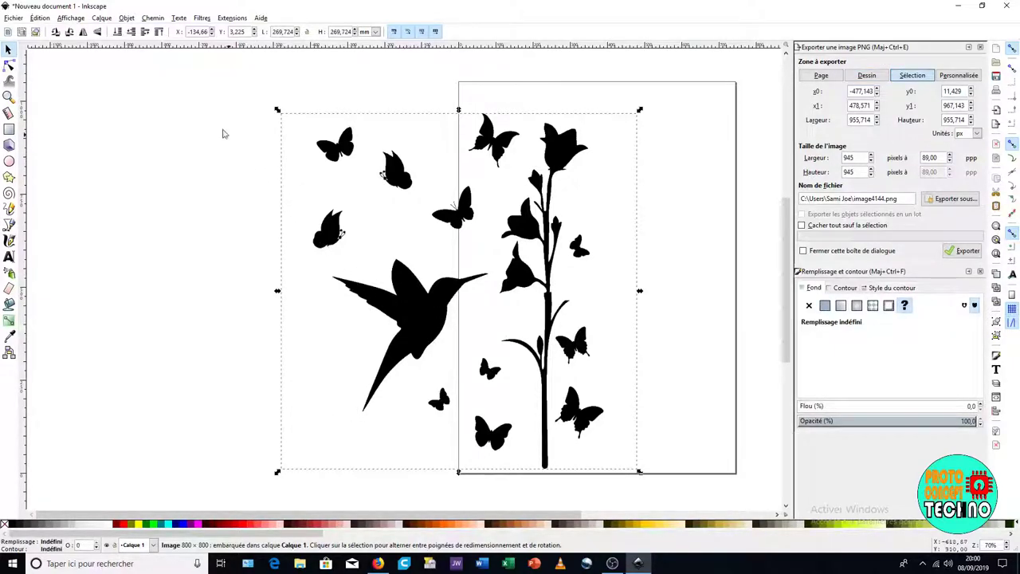
Trace the bitmap with Vectoriser le bitmap at brightness threshold 0.450, then close the dialog.
click(154, 22)
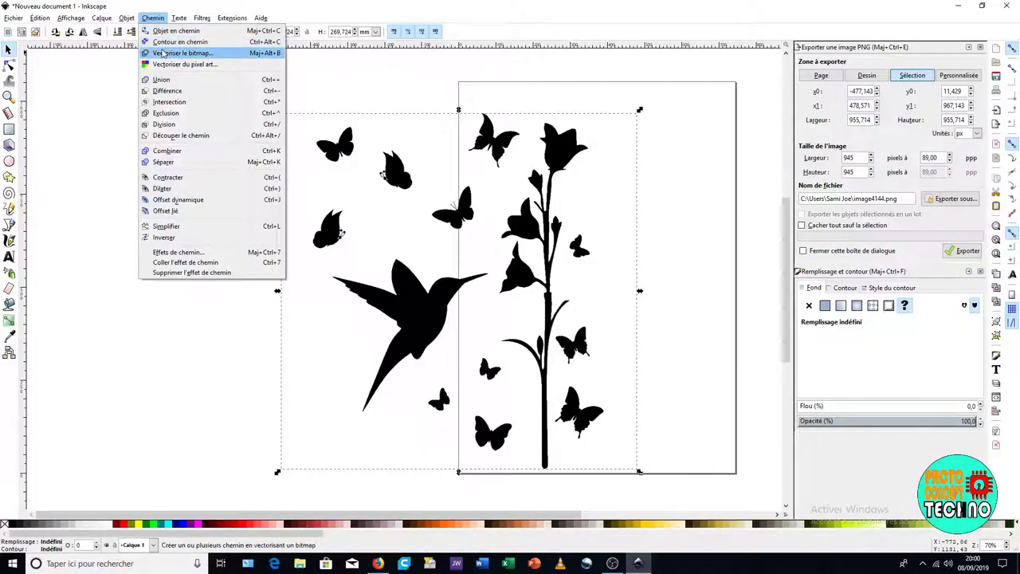
click(168, 52)
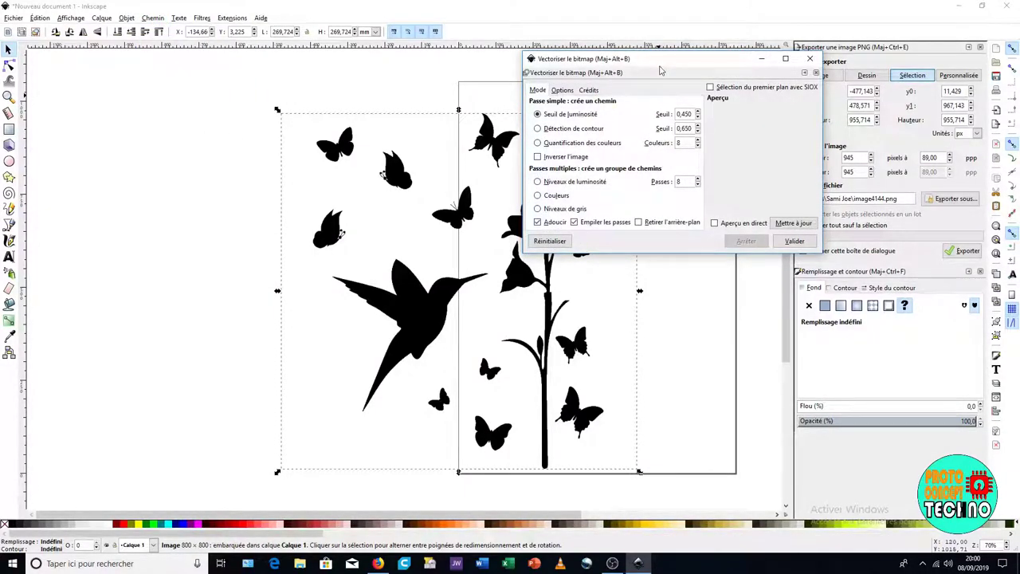
drag(660, 63, 546, 129)
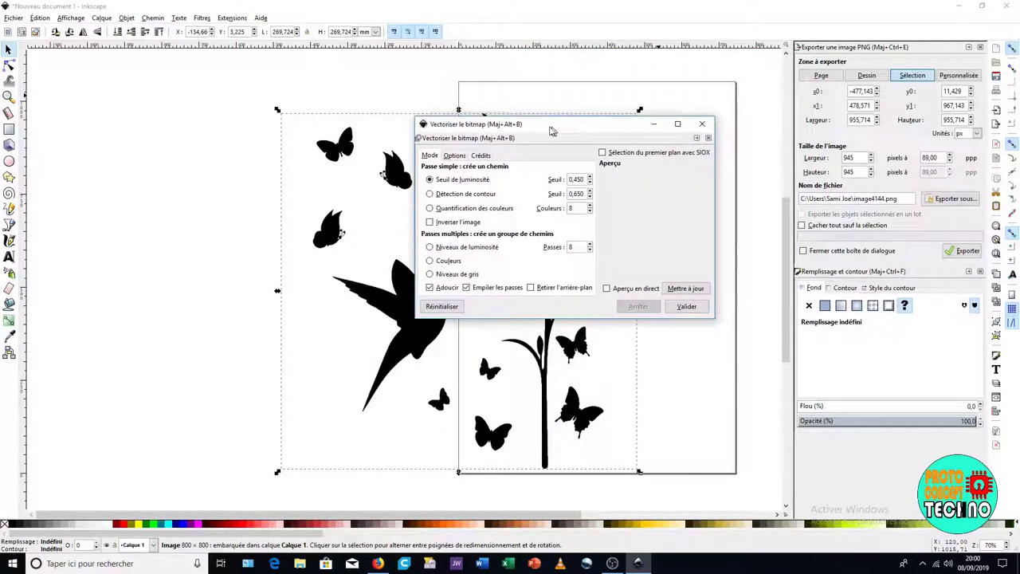
click(600, 288)
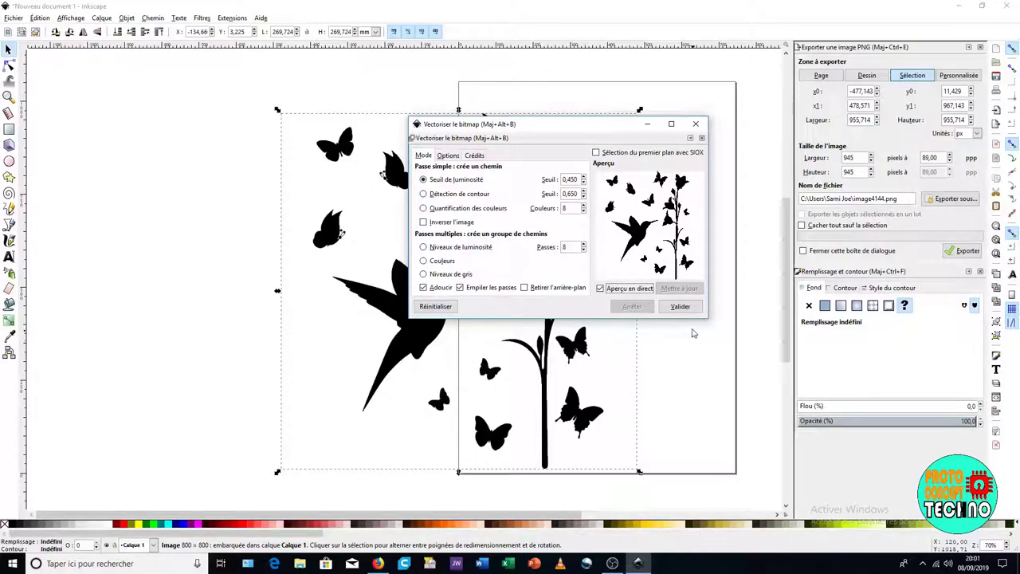
click(680, 307)
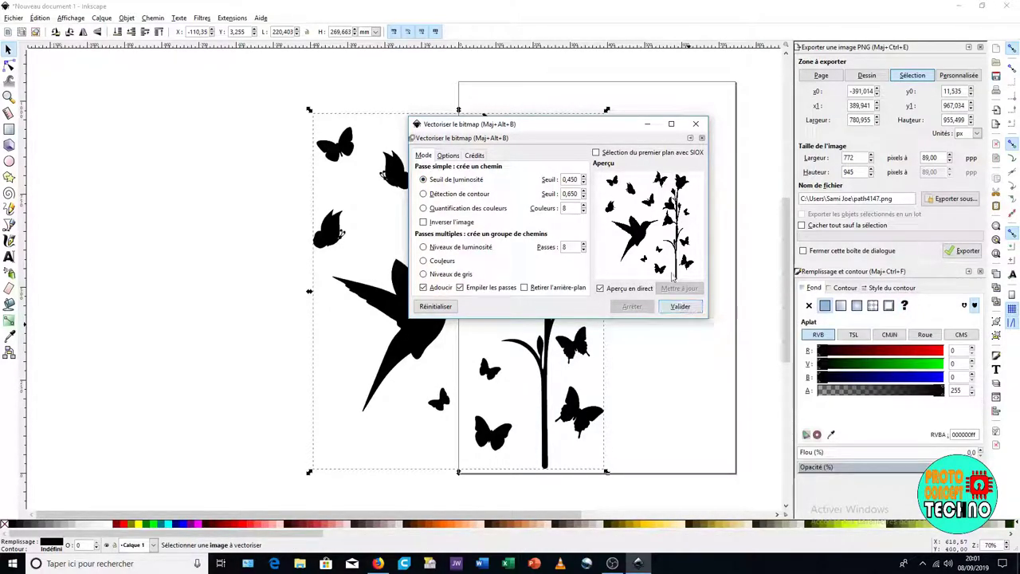
click(695, 124)
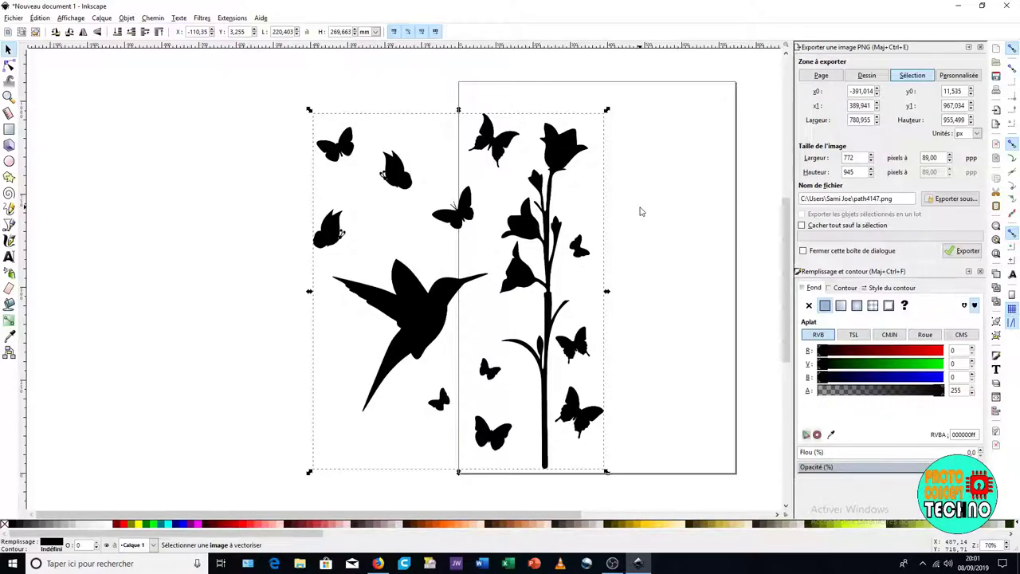
Move the traced path aside, delete the original bitmap, and put the trace back over the page.
click(427, 303)
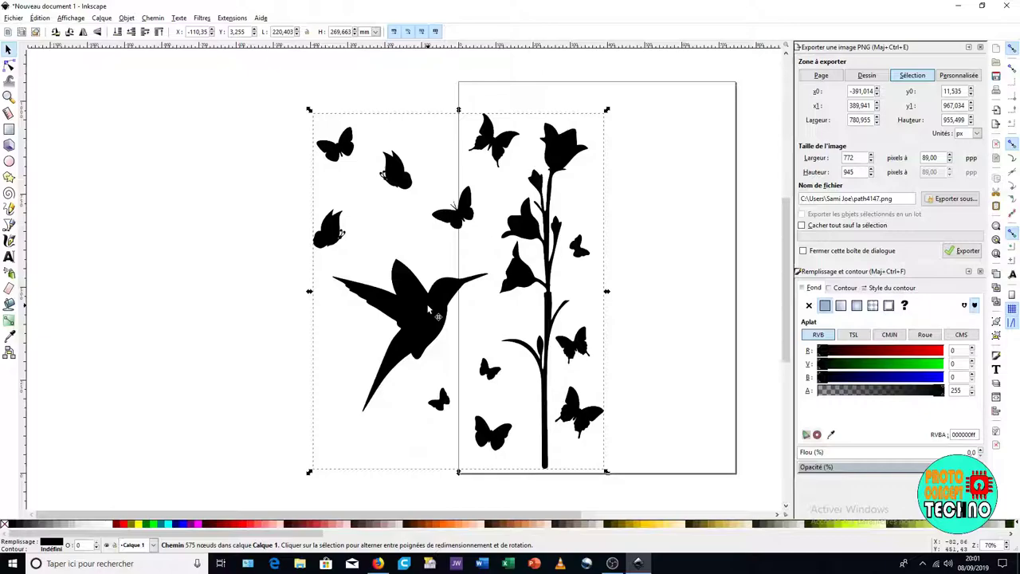
mouse_move(428, 310)
mouse_down()
mouse_move(284, 321)
mouse_move(145, 315)
mouse_move(153, 313)
mouse_up()
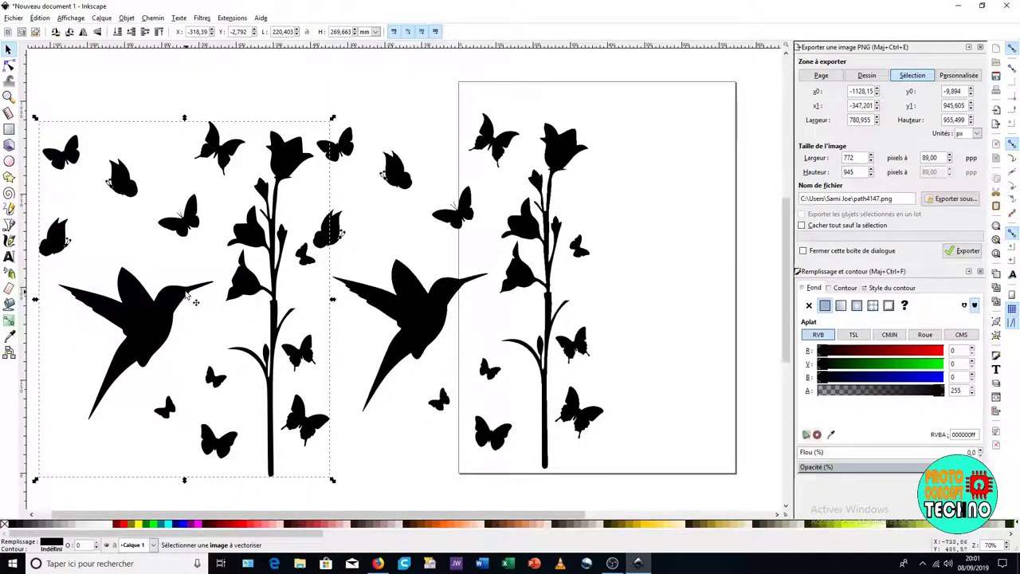
click(162, 288)
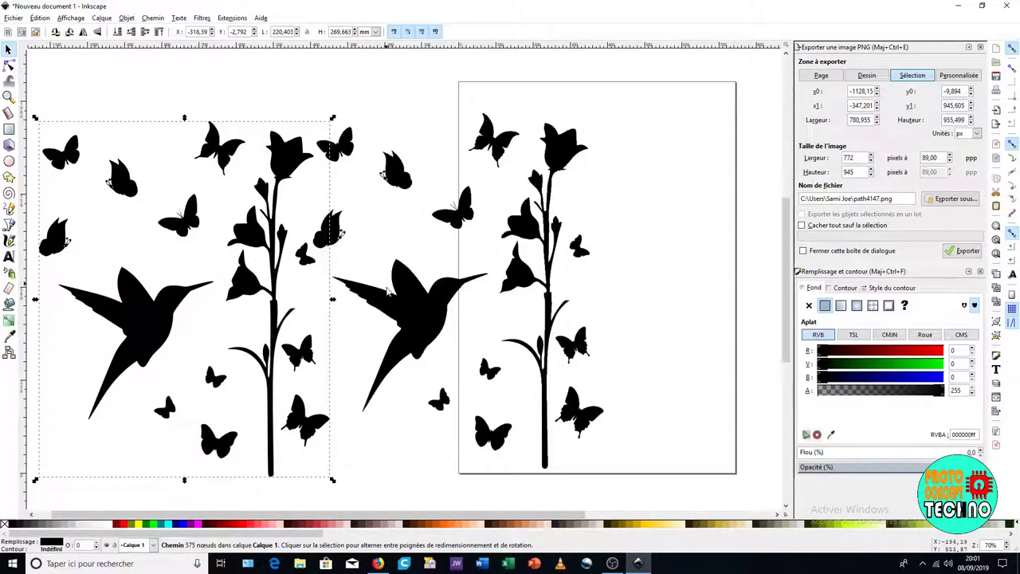
click(408, 318)
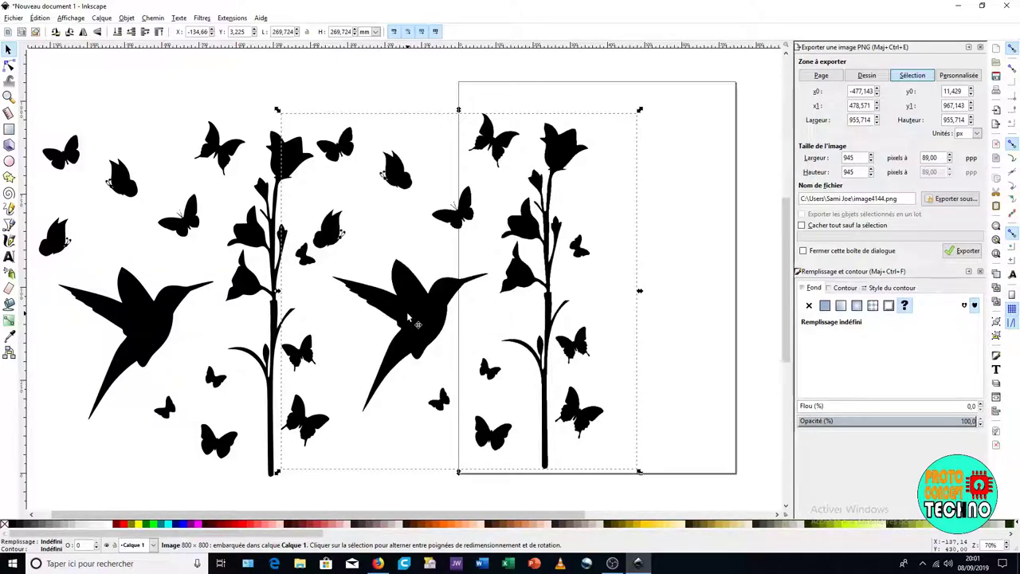
key(Delete)
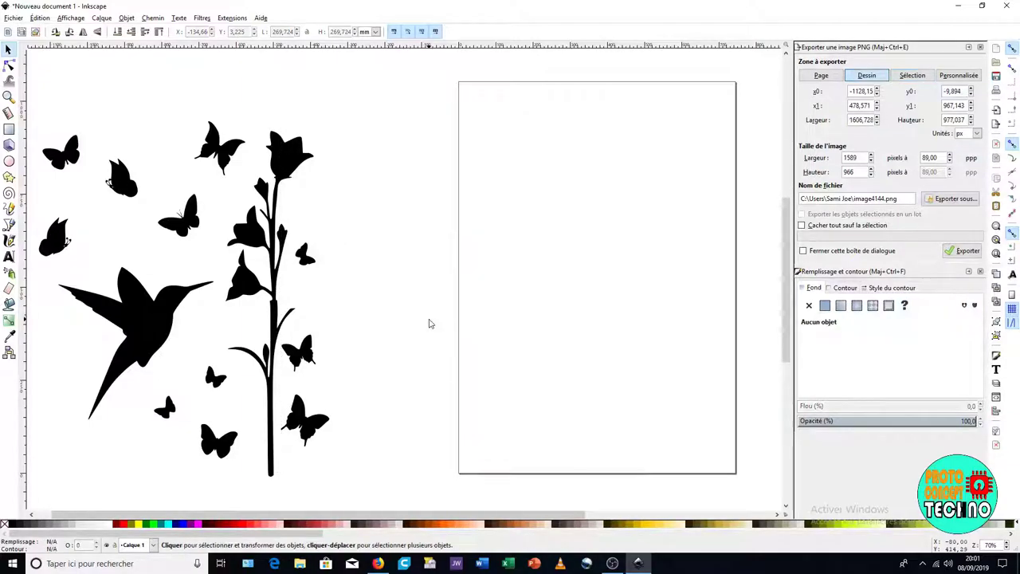
drag(159, 319, 435, 305)
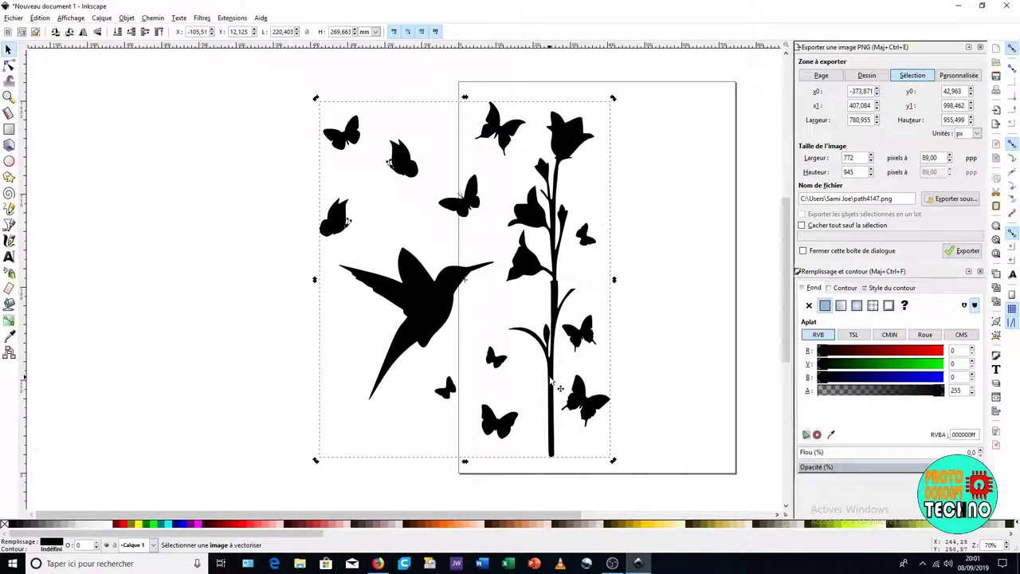
click(403, 373)
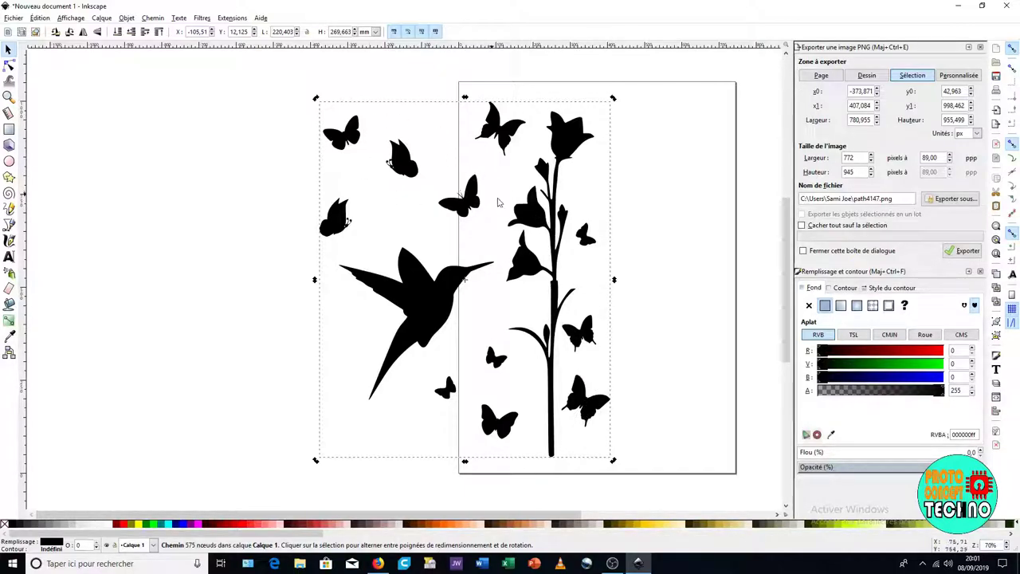
click(255, 233)
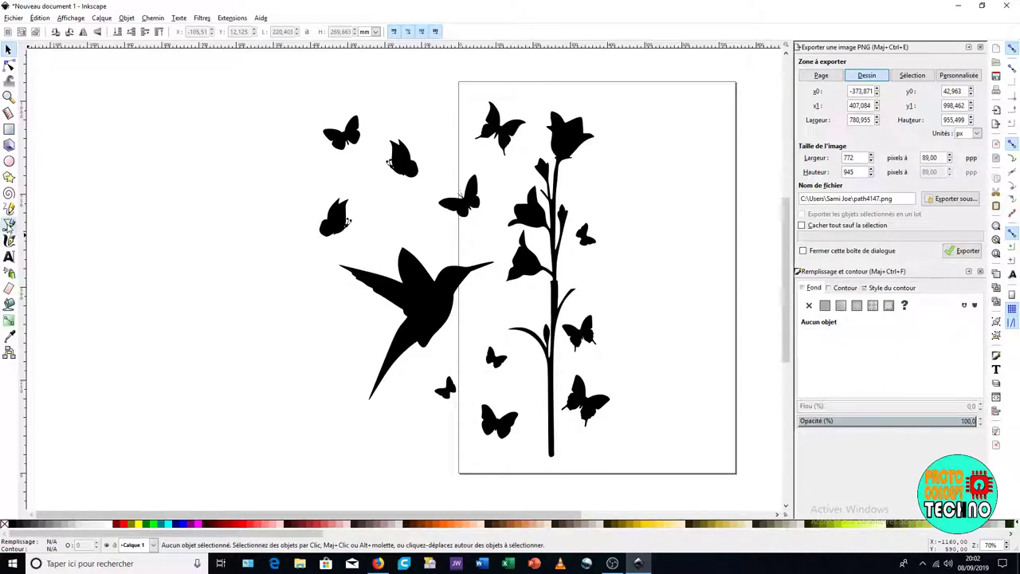
Draw a closed Bezier outline around the hummingbird, then return to the selector tool.
click(8, 224)
click(341, 310)
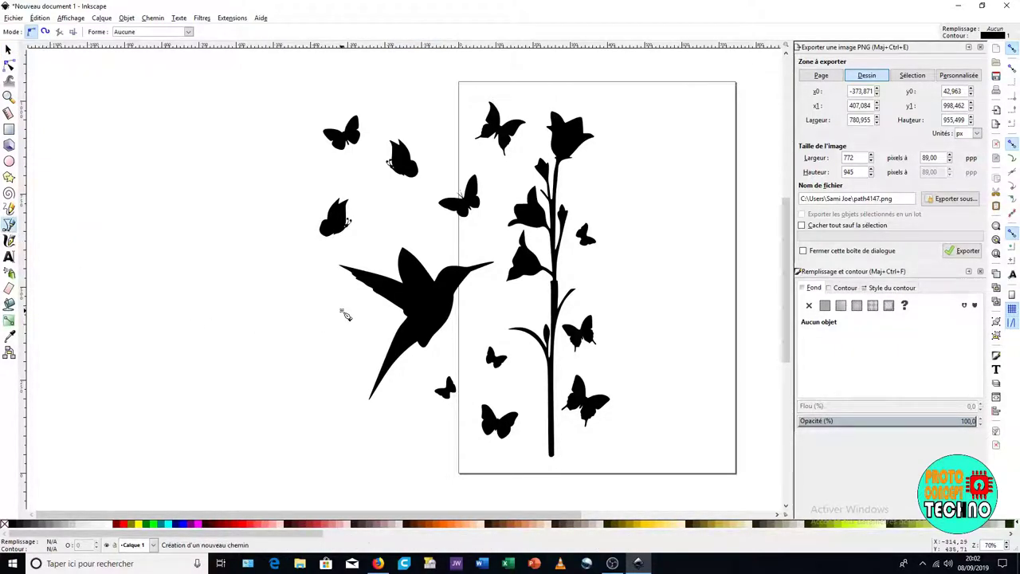
click(327, 258)
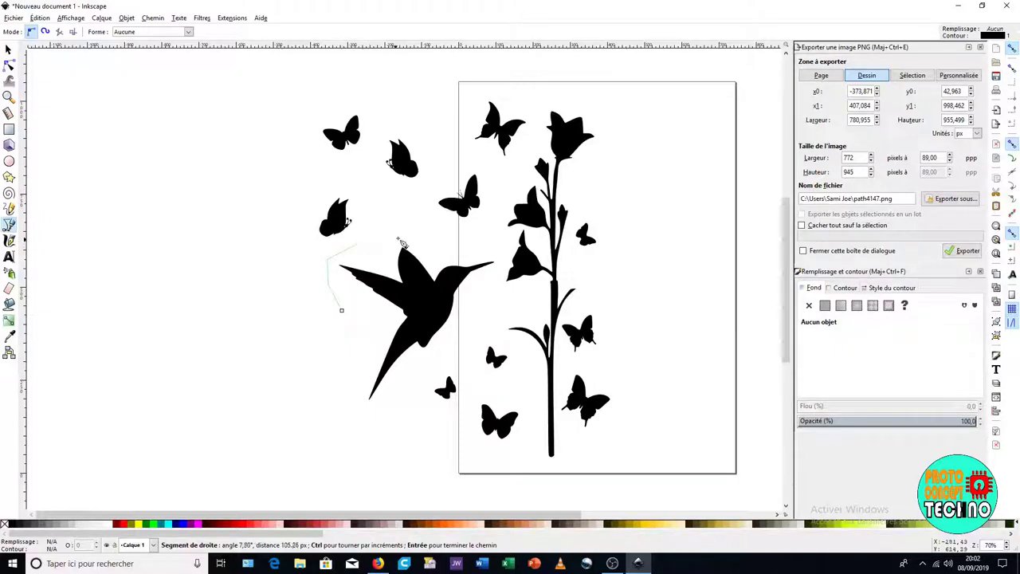
click(464, 252)
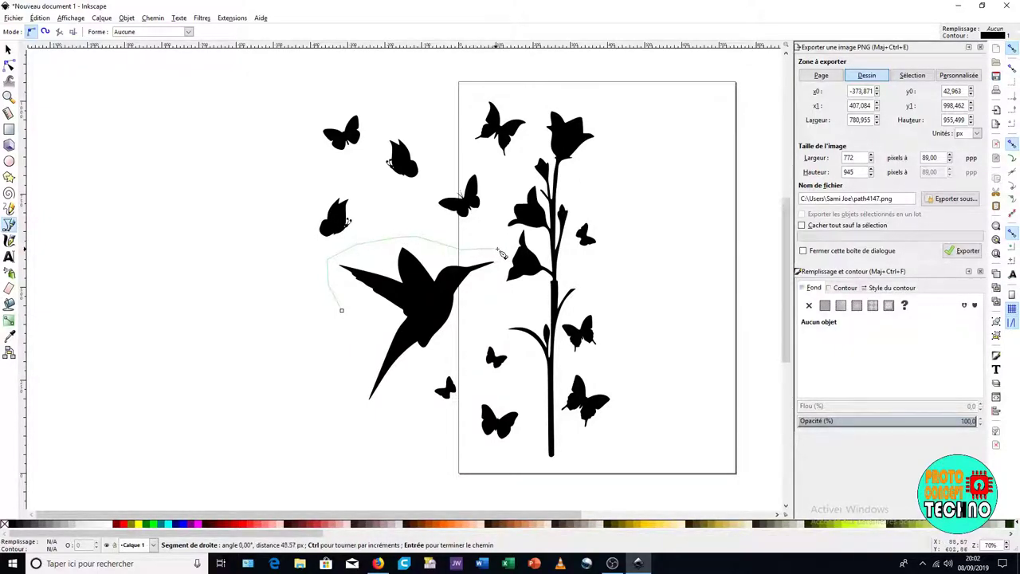
click(492, 284)
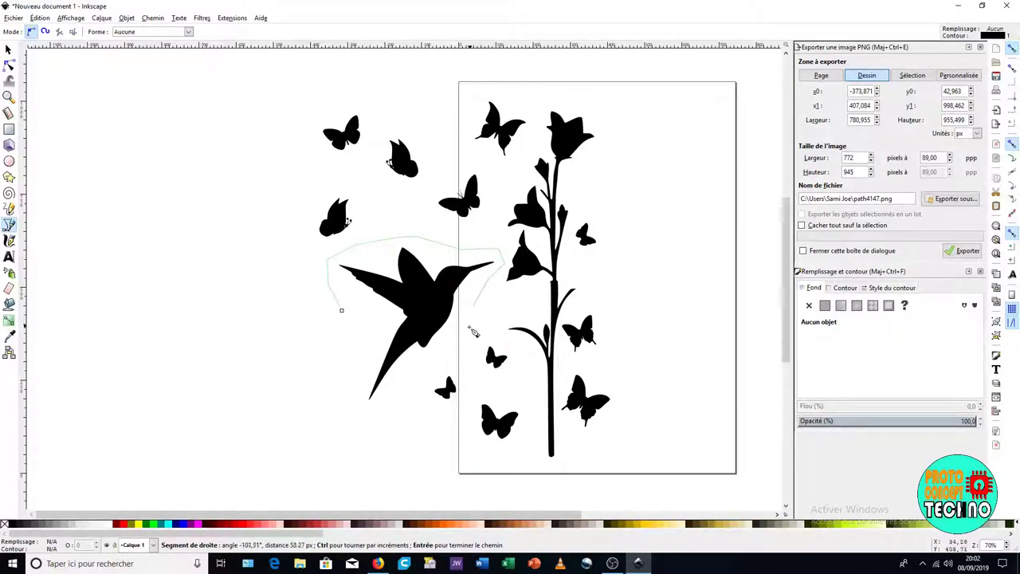
click(404, 380)
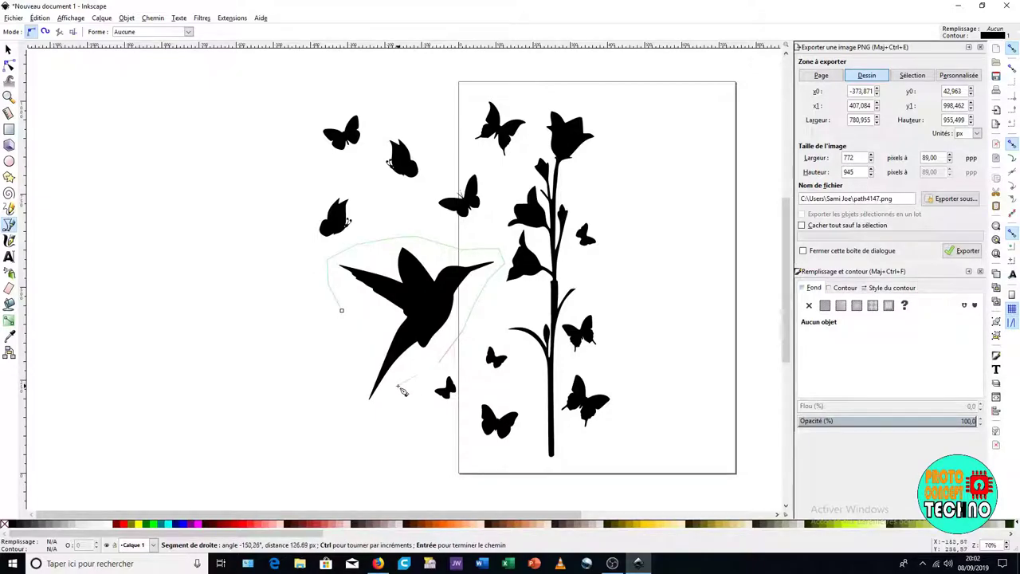
click(364, 422)
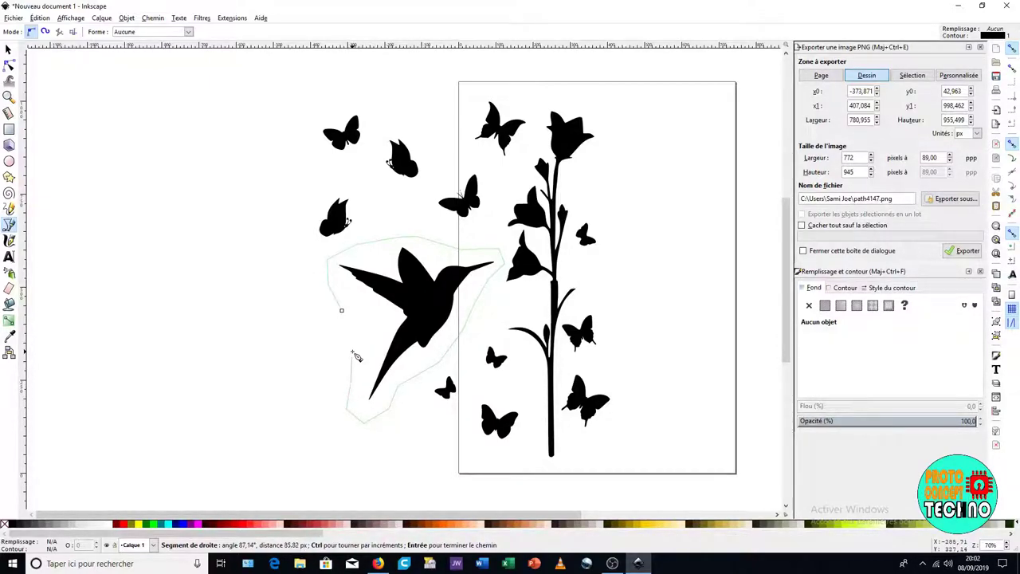
click(342, 312)
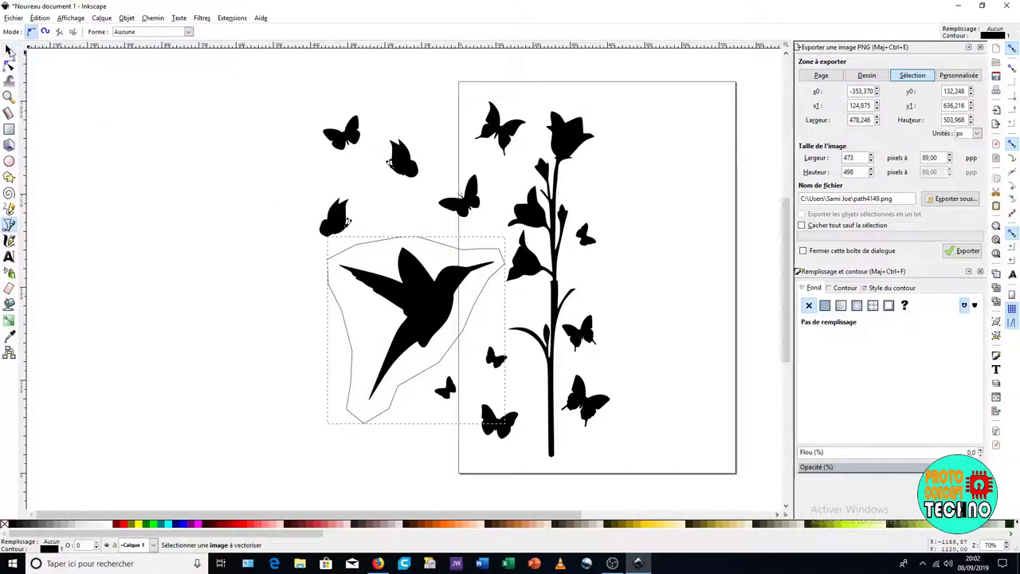
click(8, 49)
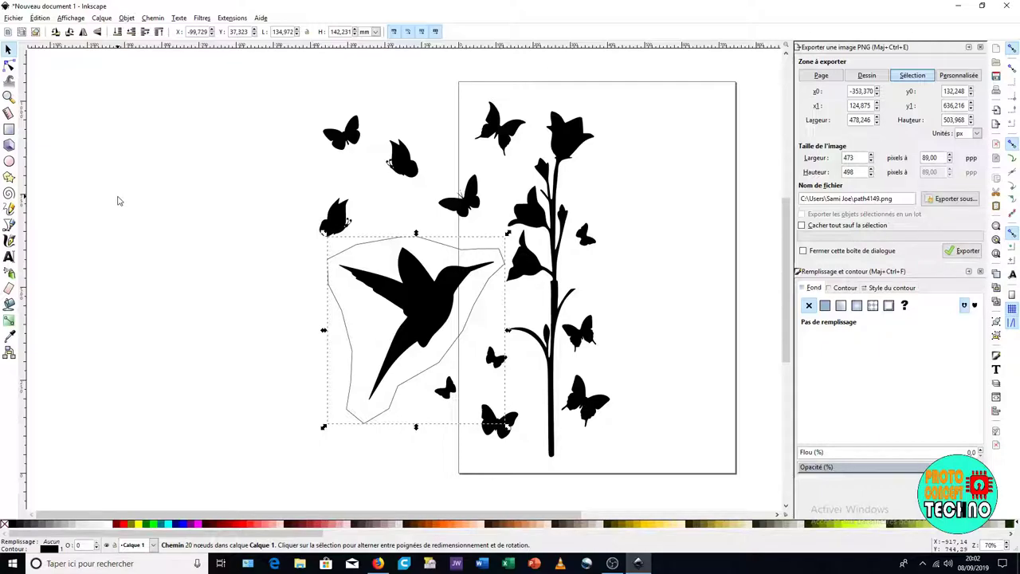
key(shift)
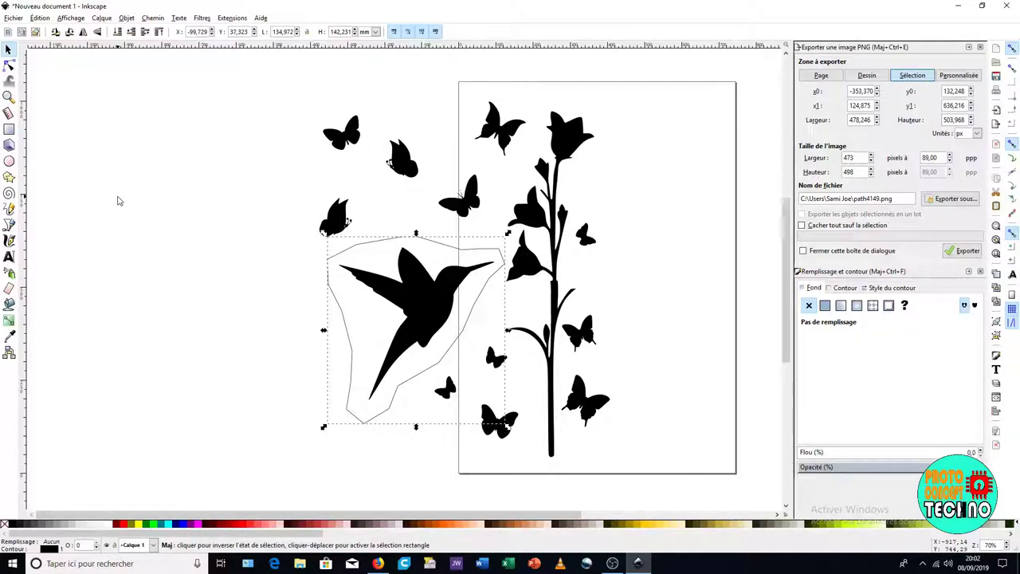
Intersect the traced silhouette with the outline, leaving only the 49-node hummingbird path.
shift+click(546, 218)
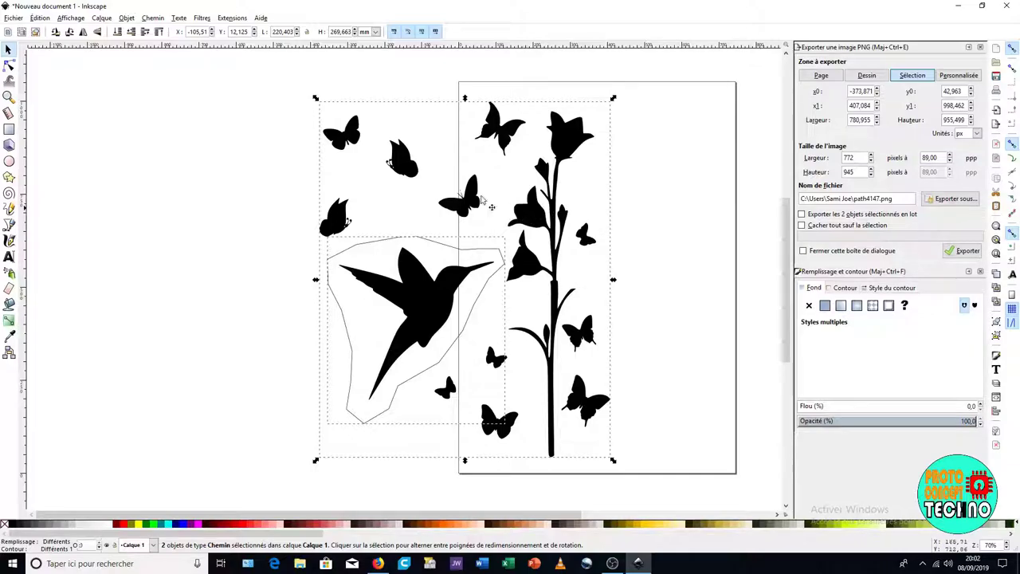
click(154, 18)
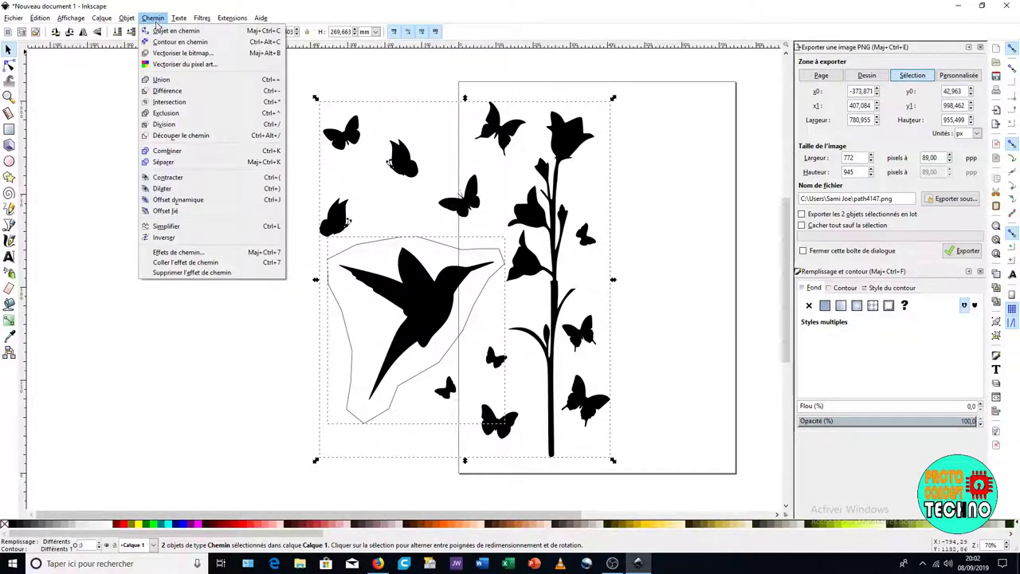
click(168, 103)
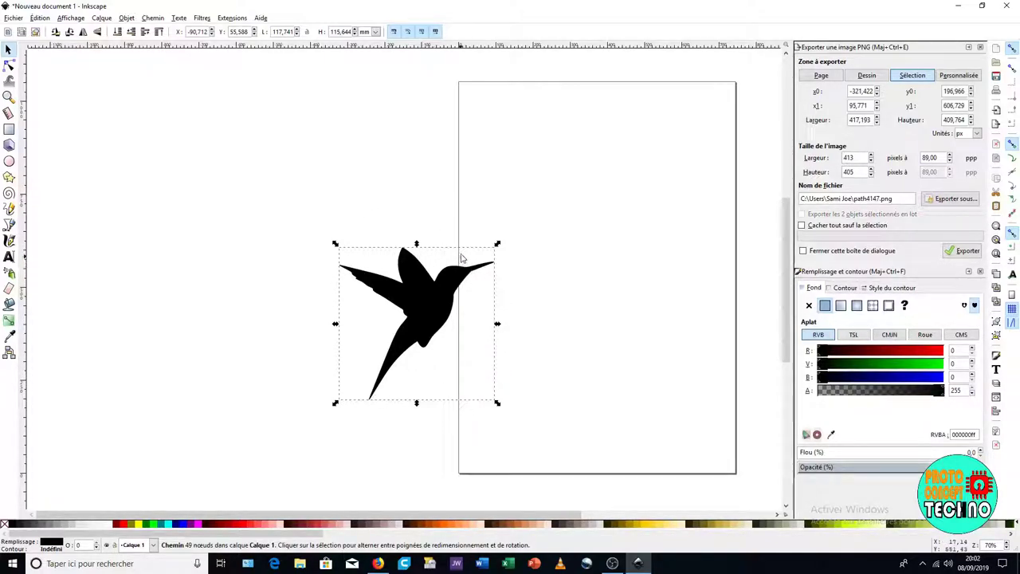
Move the hummingbird onto the page and shrink it proportionally to about 98 × 96 mm.
drag(440, 309, 555, 331)
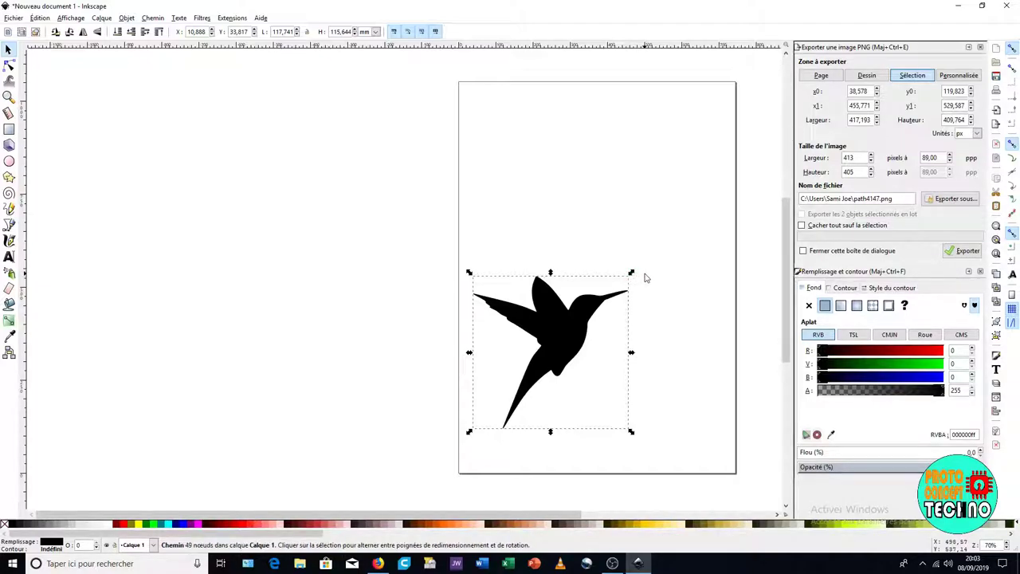
key(ctrl)
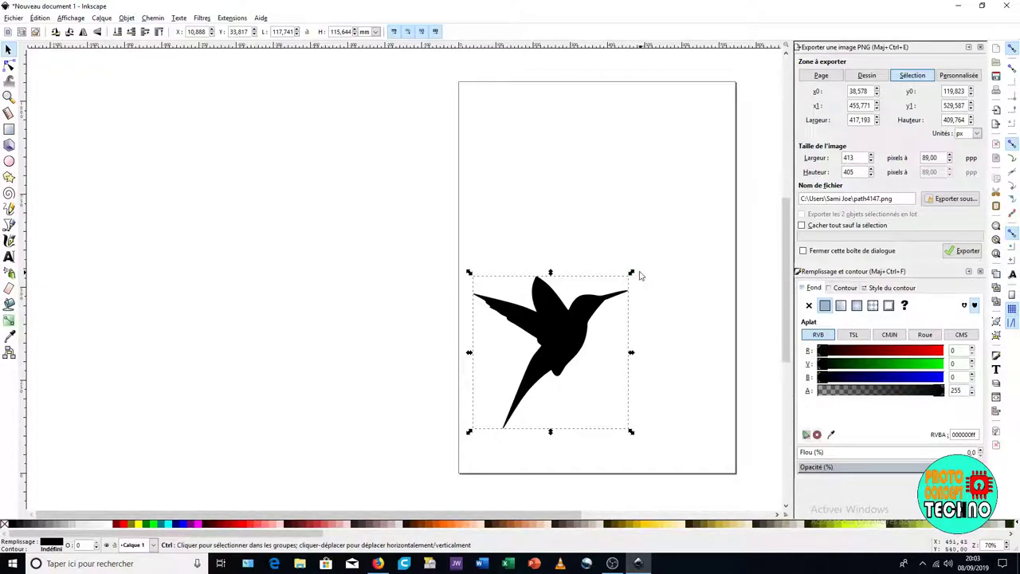
drag(631, 274, 591, 317)
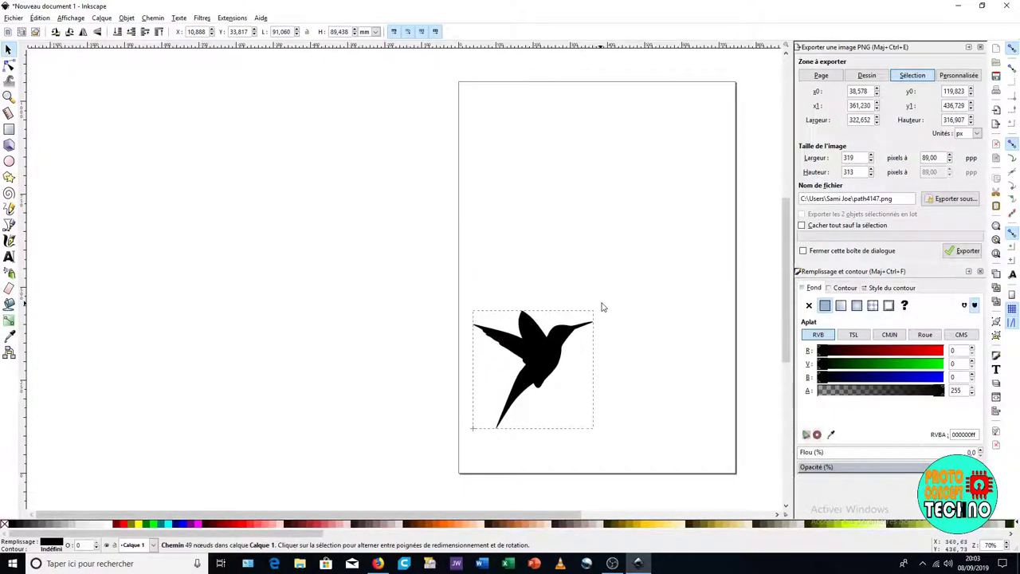
drag(591, 317, 609, 299)
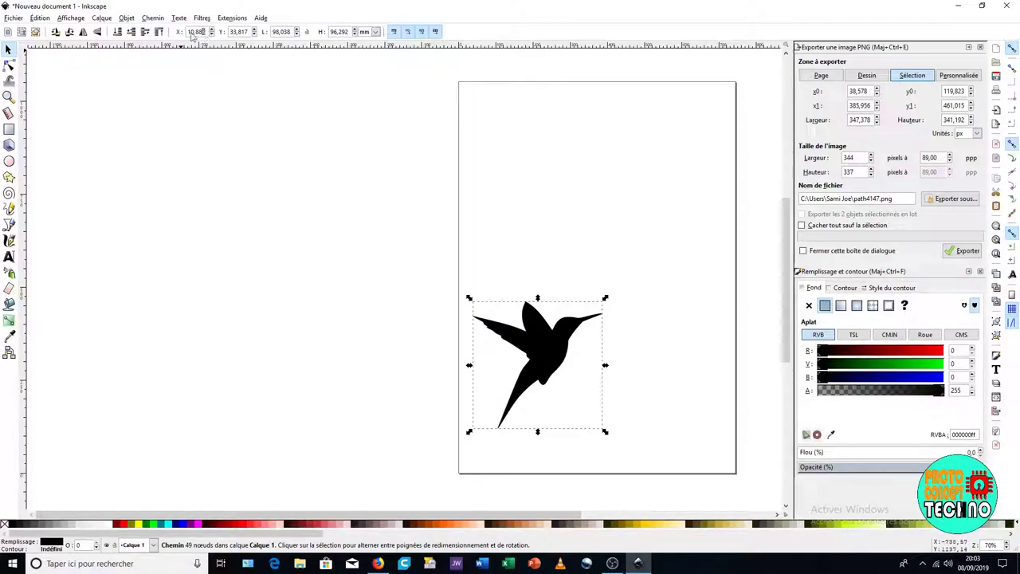
Set the hummingbird's position to X 0, Y 0, then deselect it.
double_click(199, 32)
text(0)
double_click(239, 32)
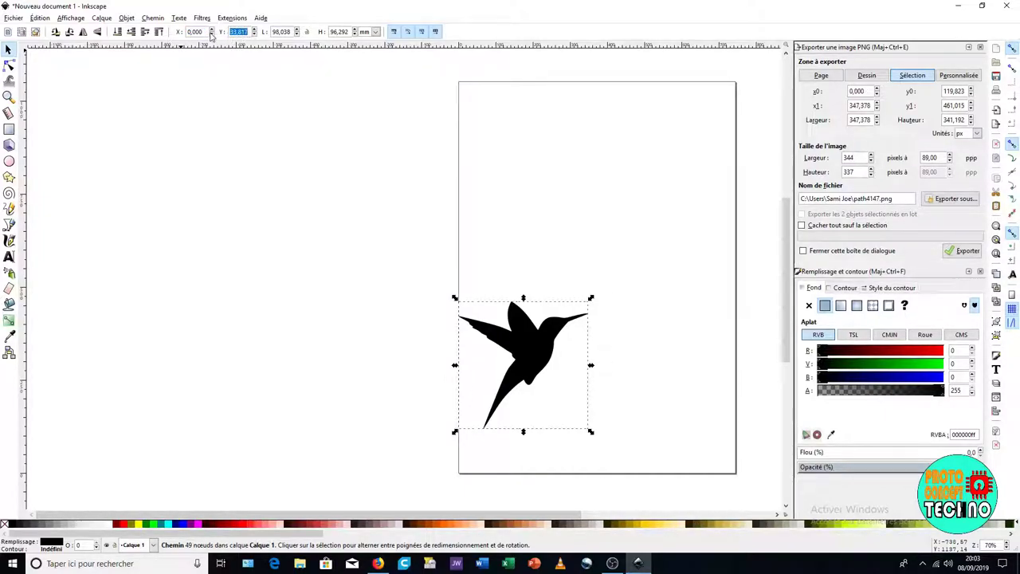
text(0)
click(360, 210)
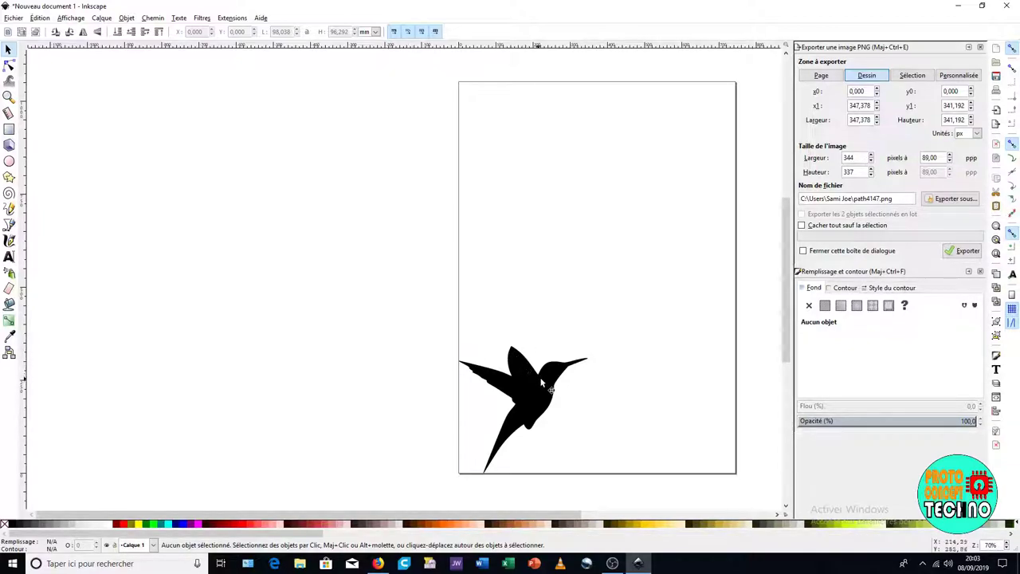
Save the drawing over colibri.svg in Desktop > Silhouettes, replacing the existing file.
click(536, 380)
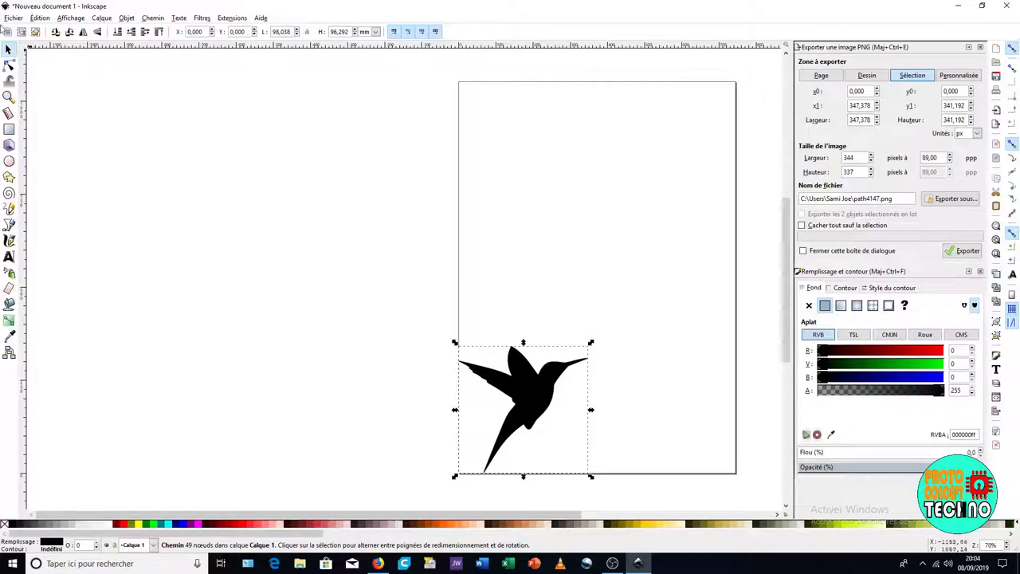
click(16, 20)
click(26, 97)
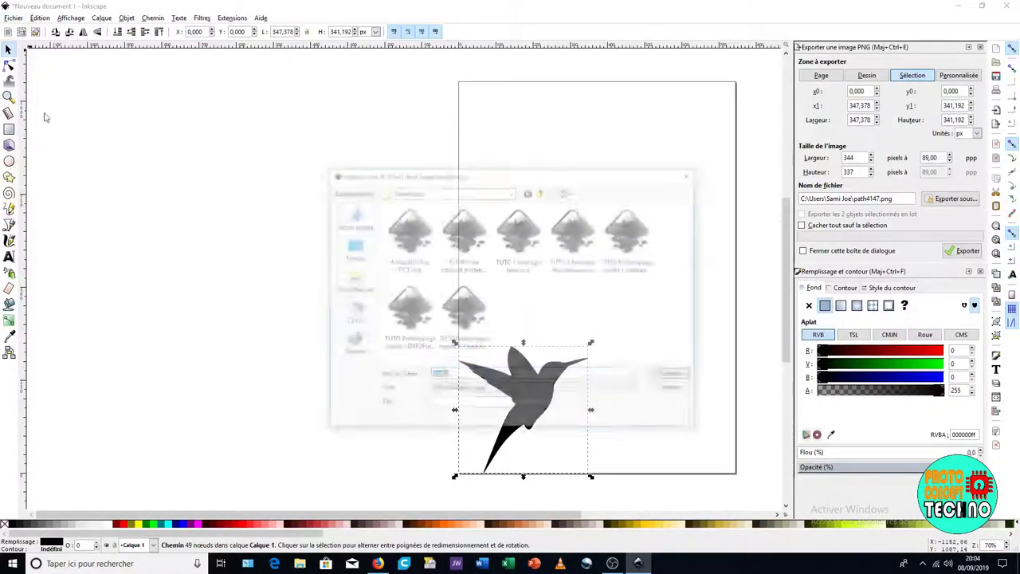
click(351, 250)
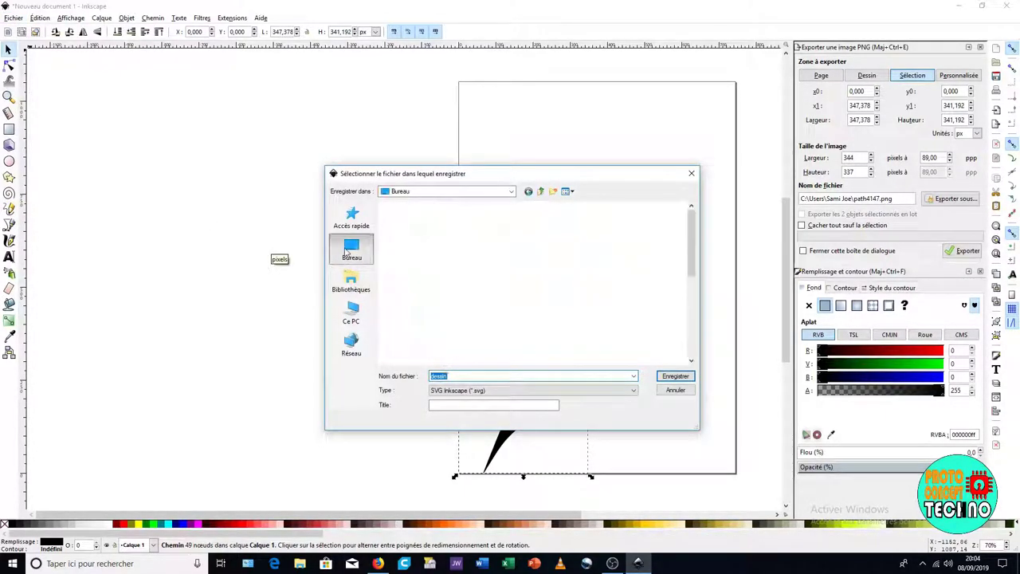
scroll(458, 299, down, 10)
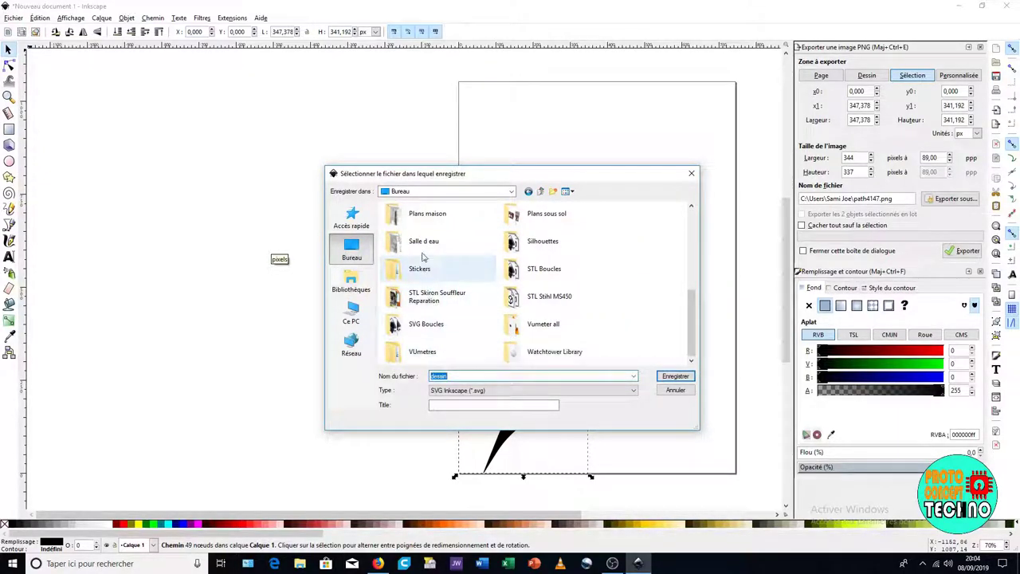
double_click(544, 242)
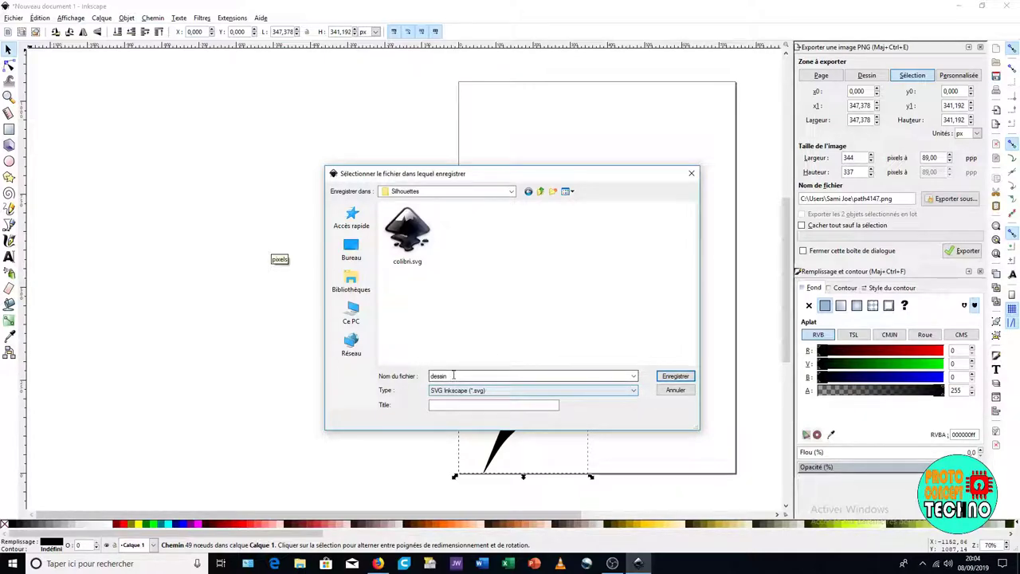
click(408, 235)
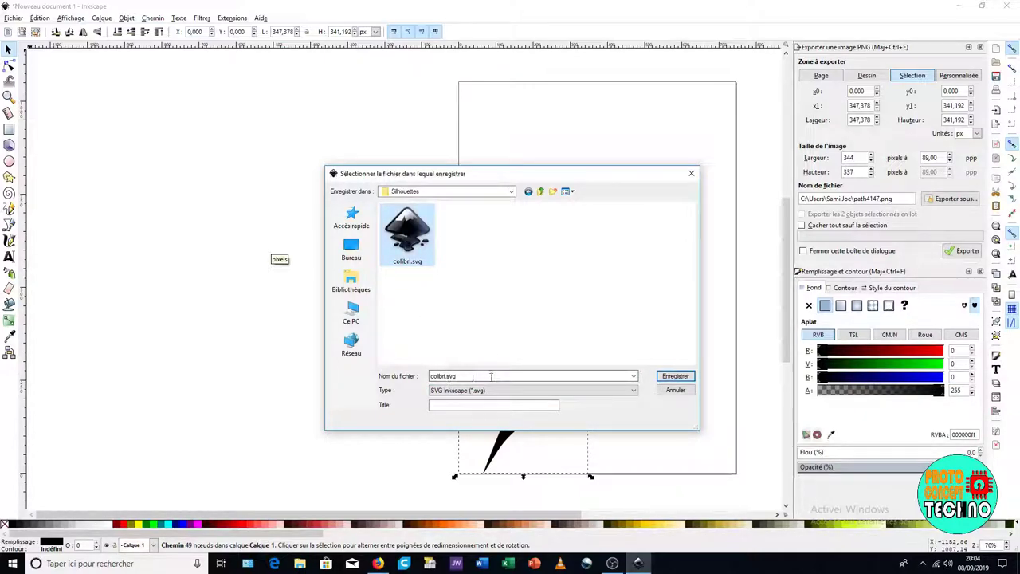
click(674, 376)
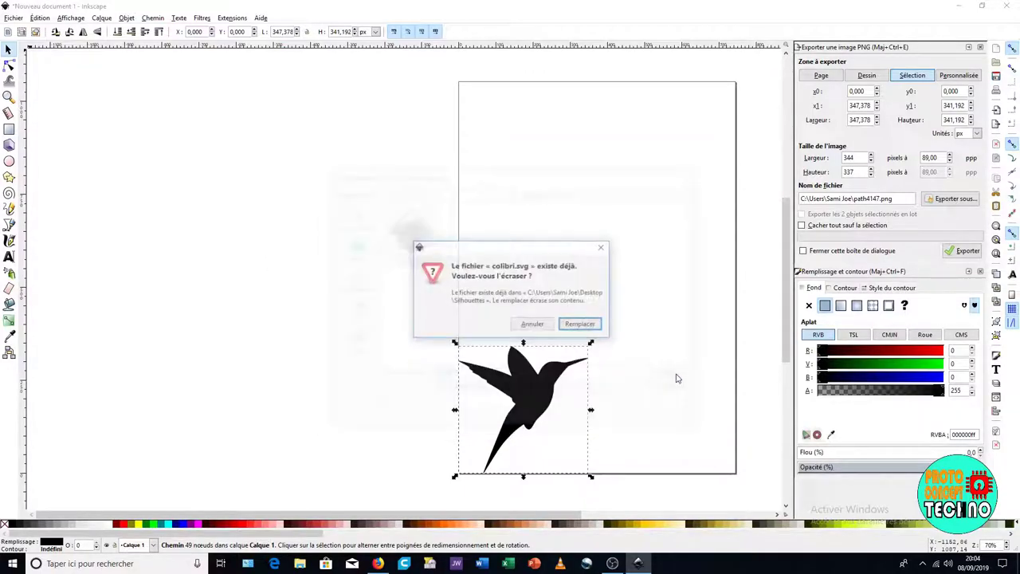
click(580, 325)
click(385, 333)
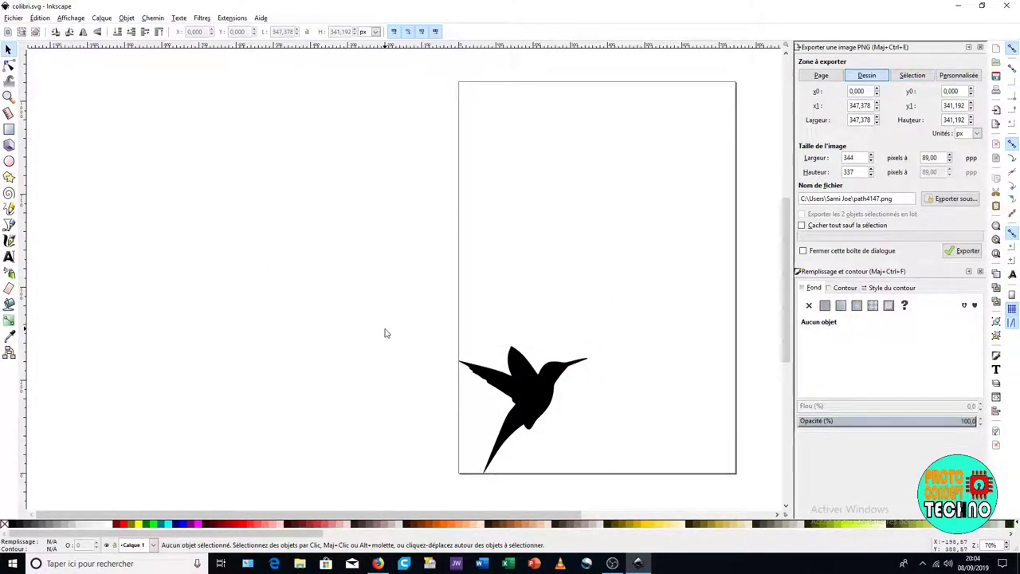
click(531, 394)
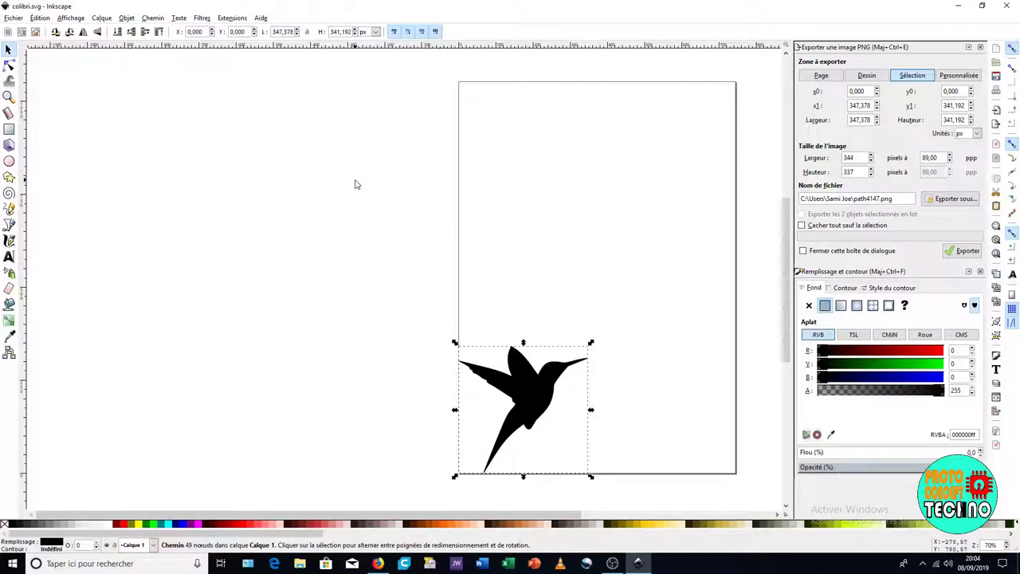
Save as AutoCAD DXF R14 colibri.dxf, accepting the DXF options and replacing the old file.
click(355, 181)
click(9, 19)
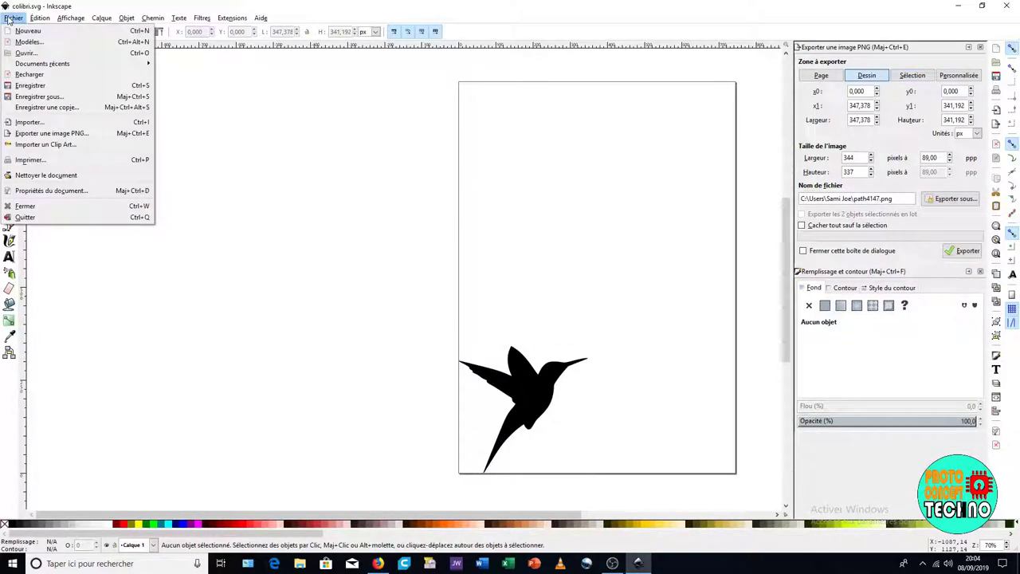
click(36, 101)
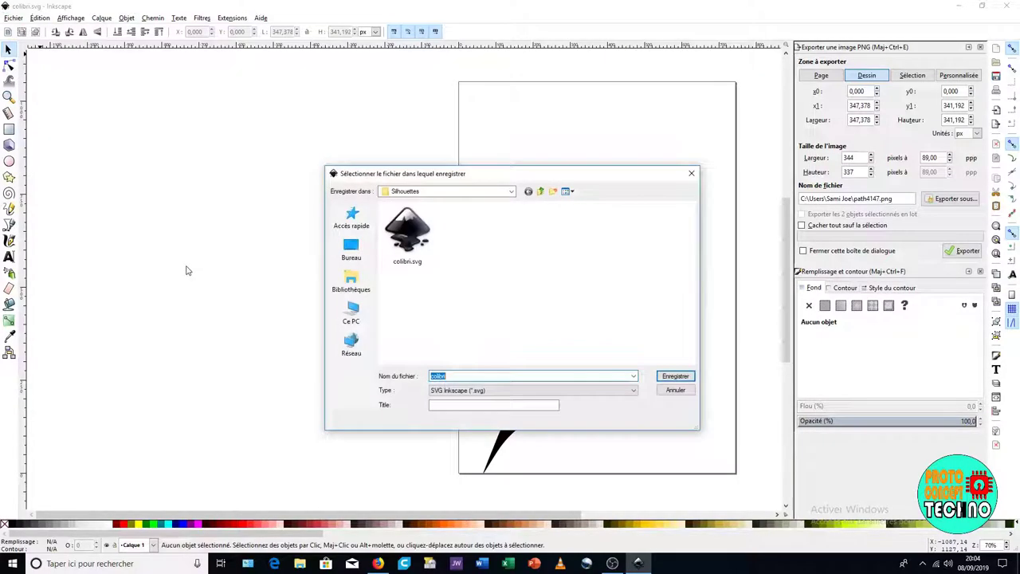
click(495, 396)
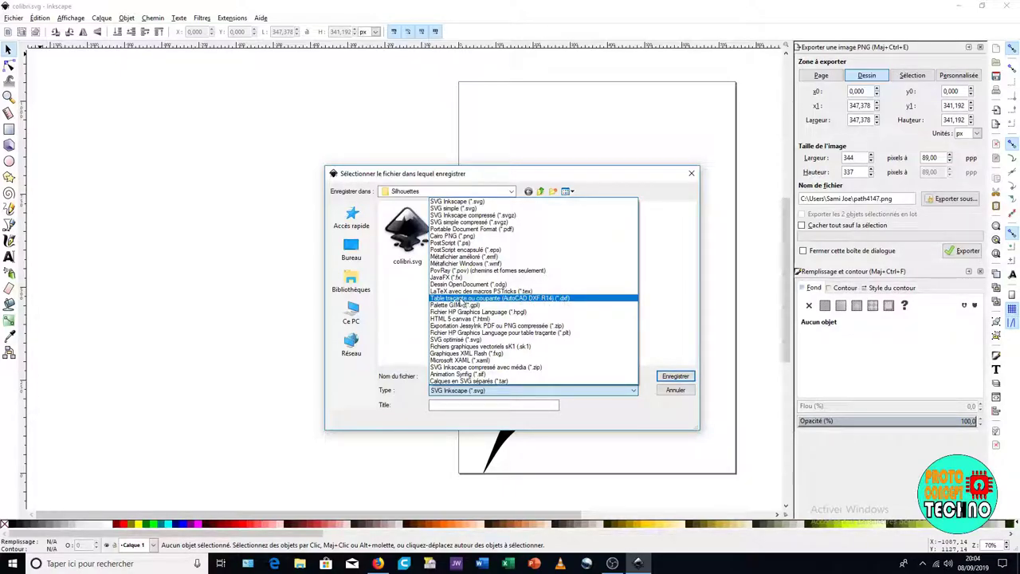
click(504, 299)
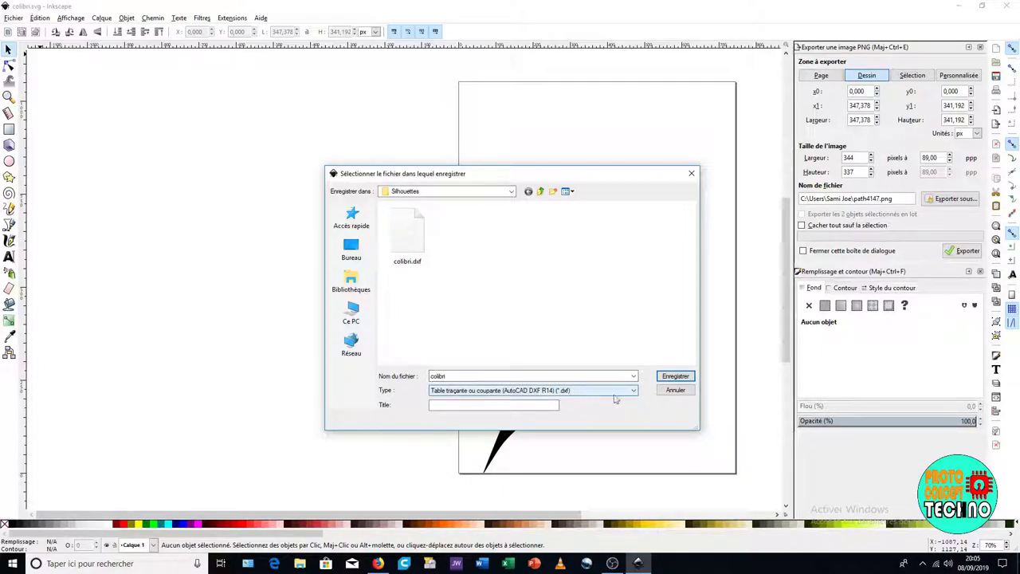
click(674, 375)
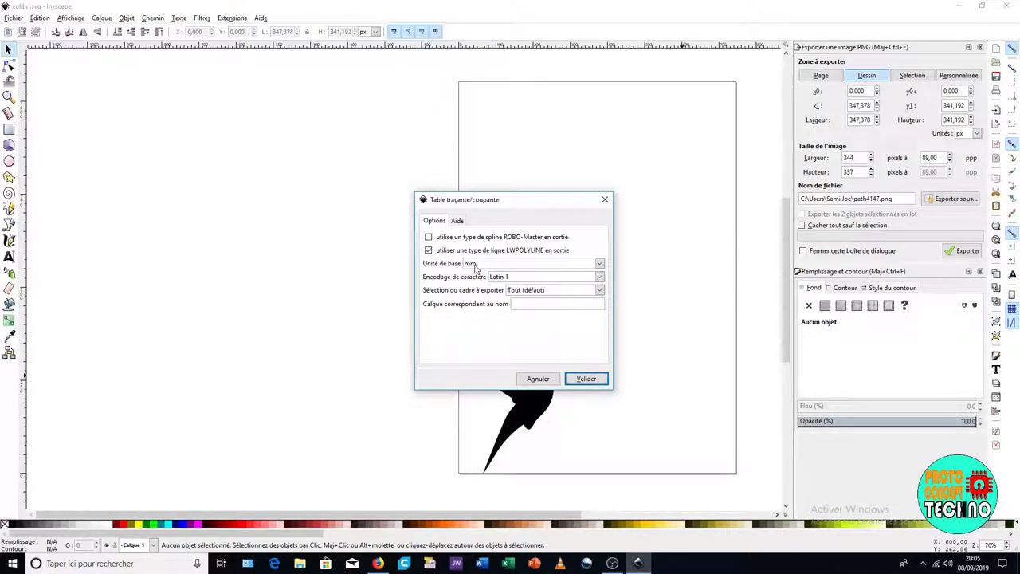
click(589, 380)
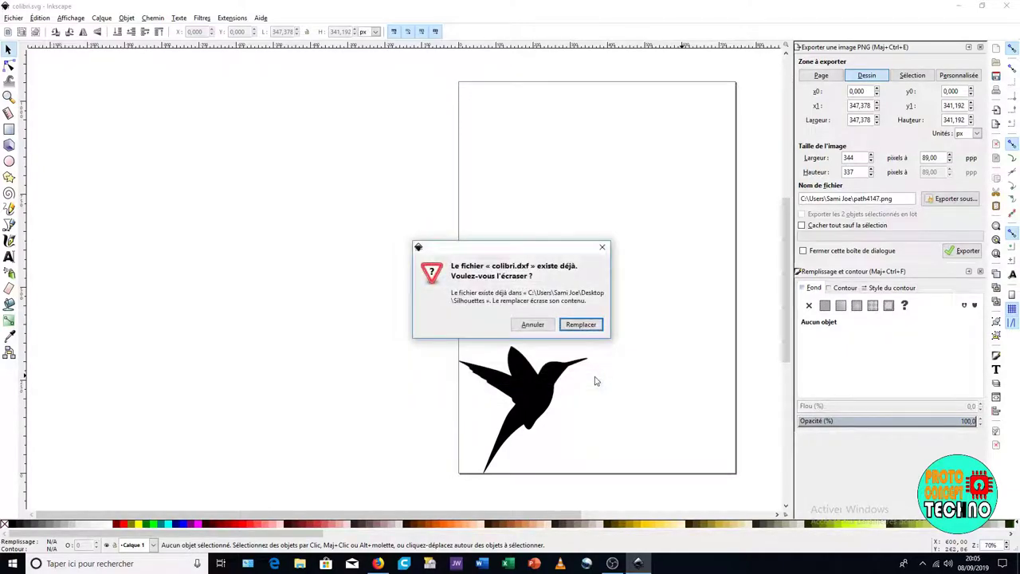
click(584, 326)
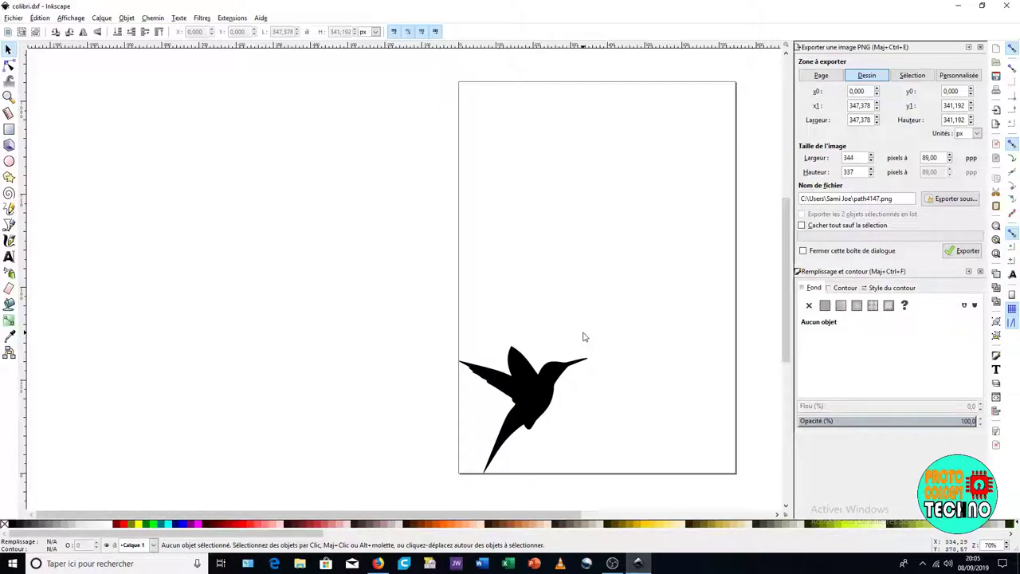
click(540, 418)
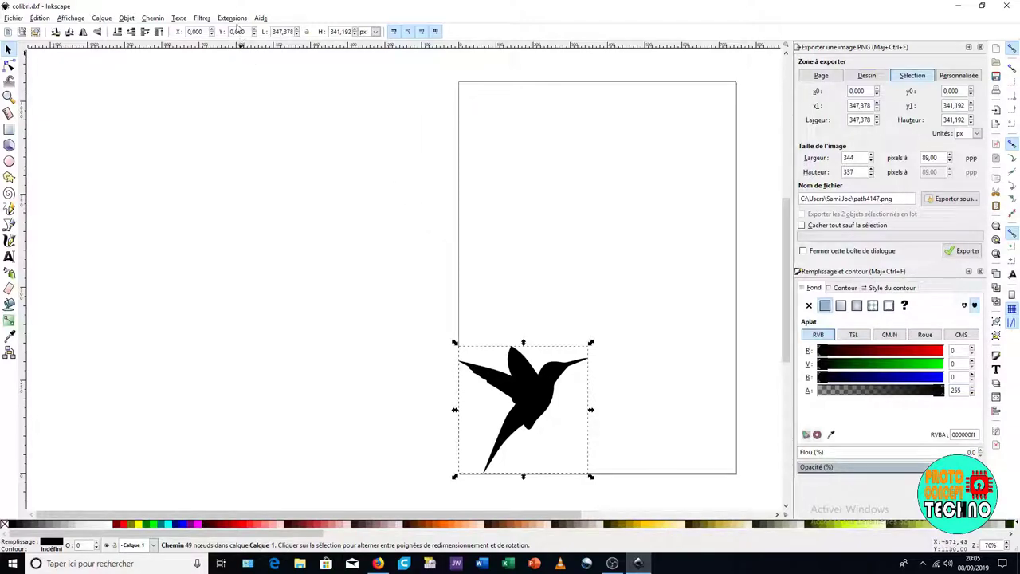
click(232, 18)
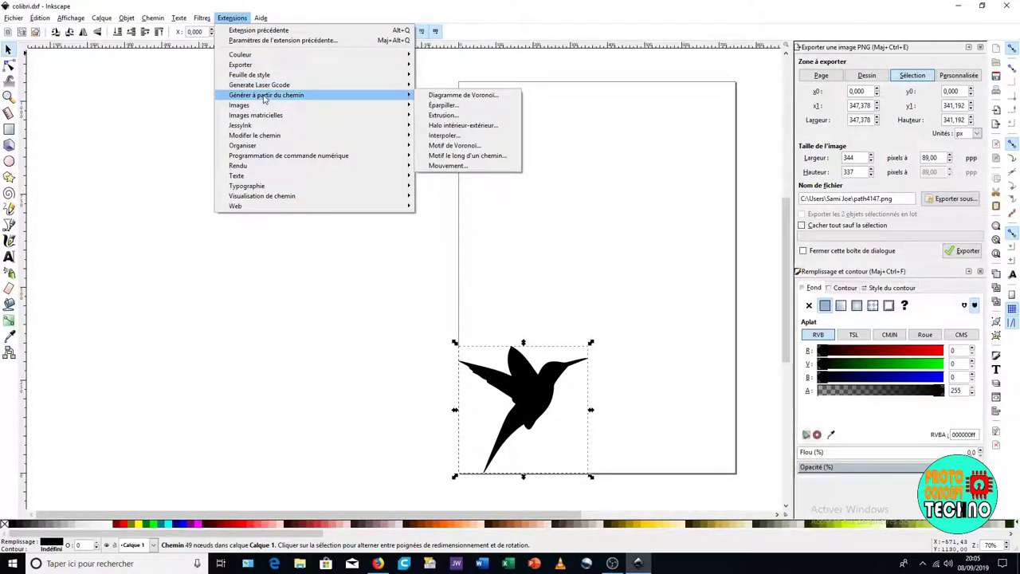
mouse_move(260, 85)
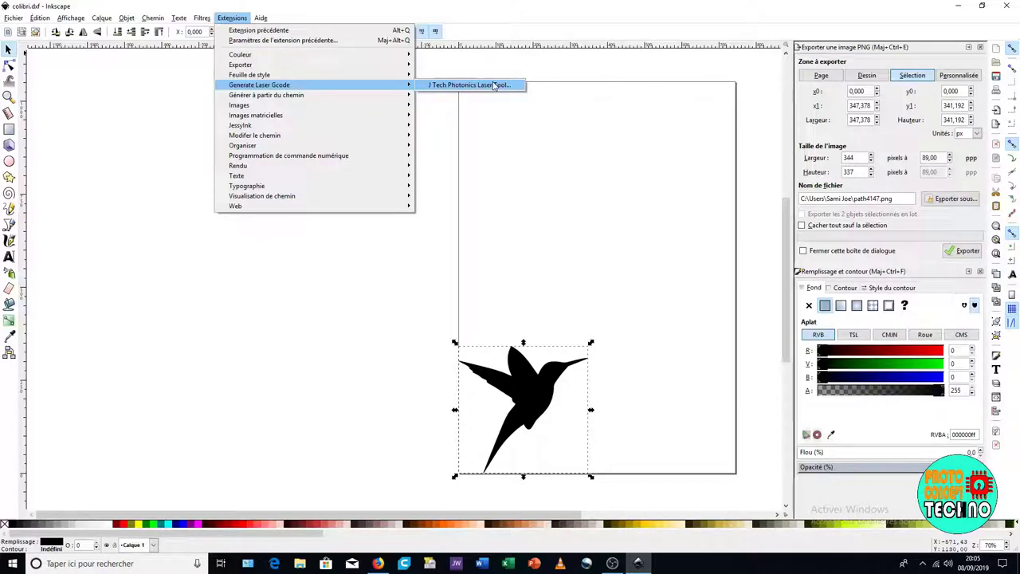
click(478, 86)
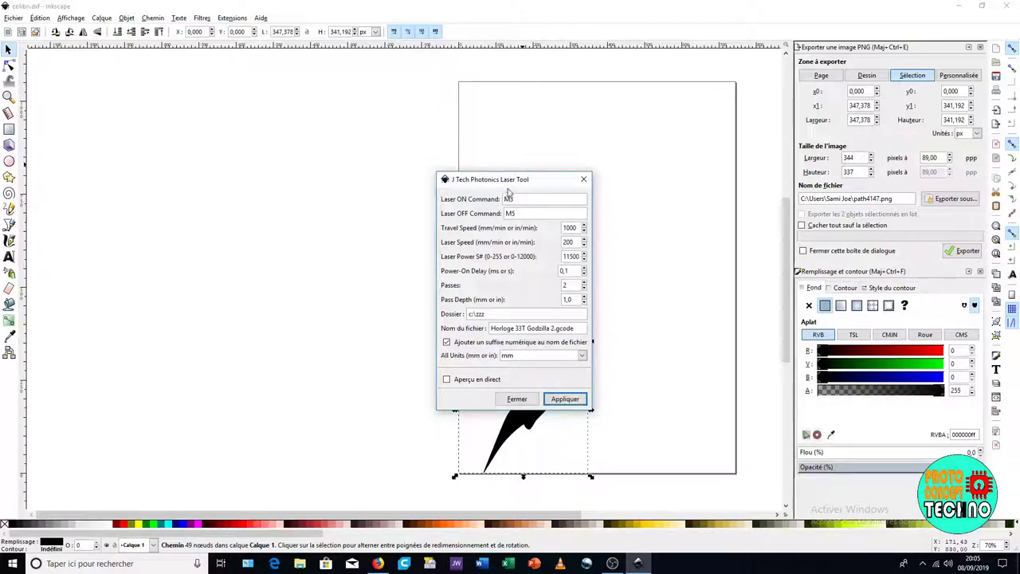
drag(507, 181, 639, 78)
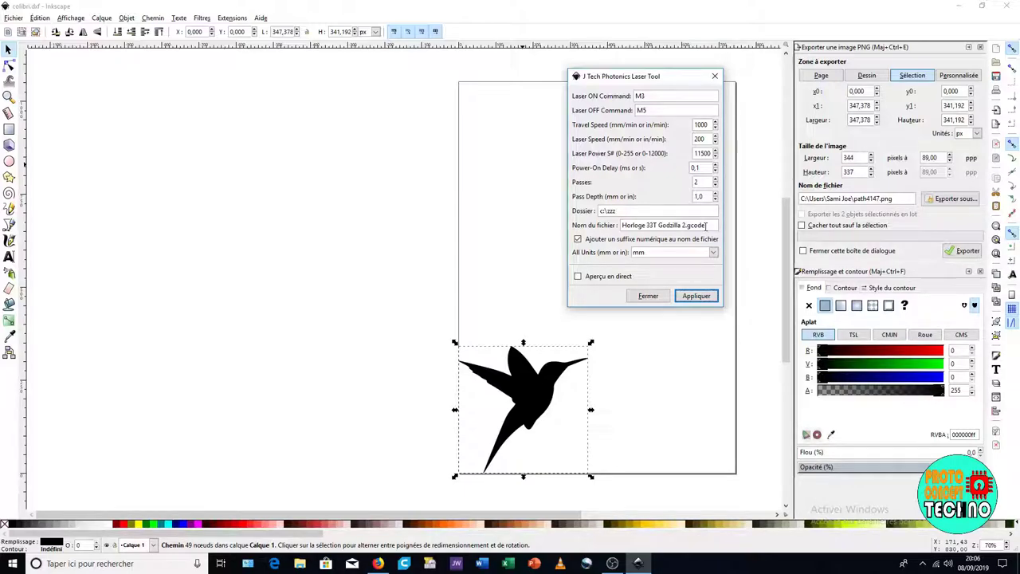
drag(658, 75, 646, 84)
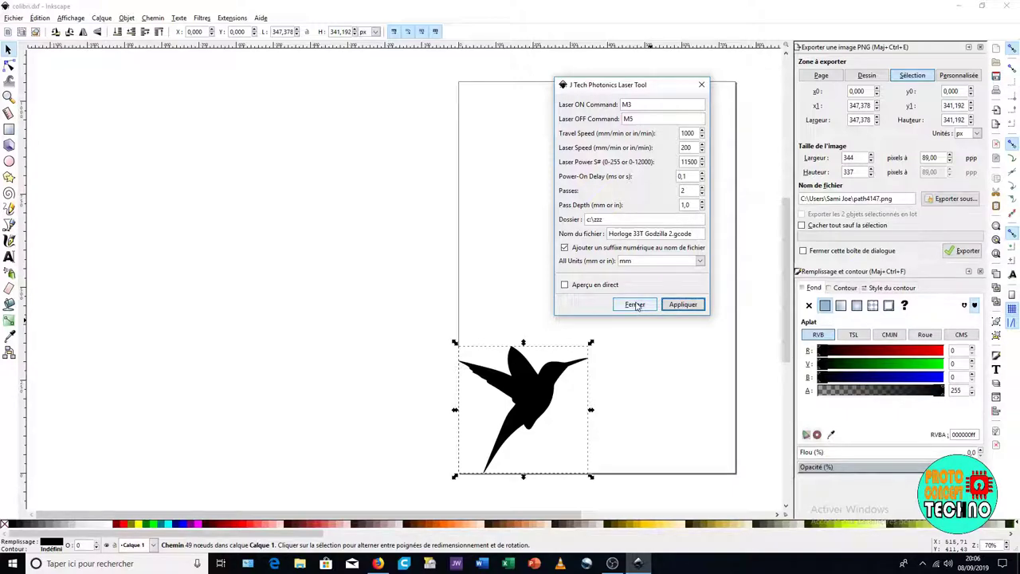
click(636, 306)
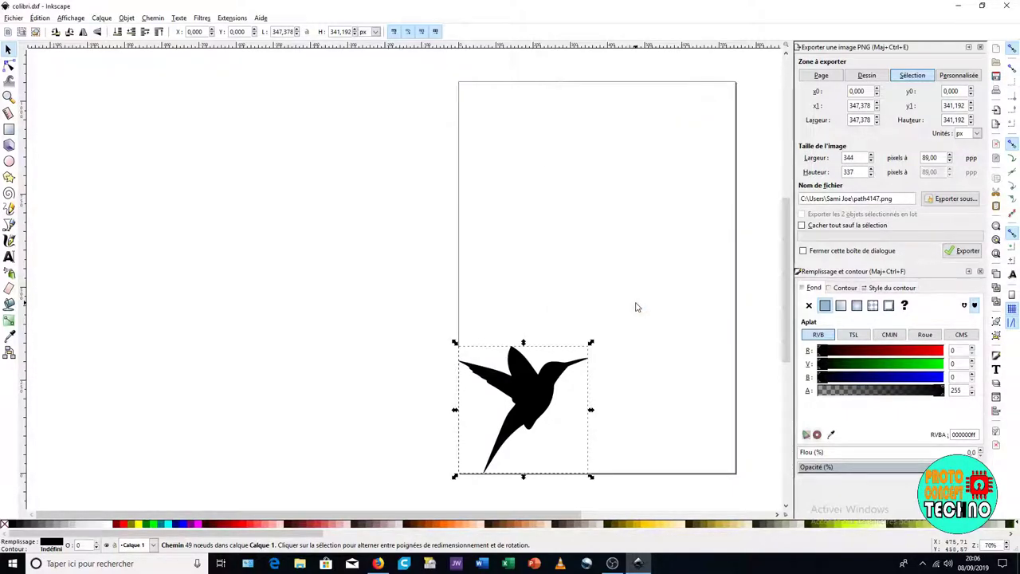